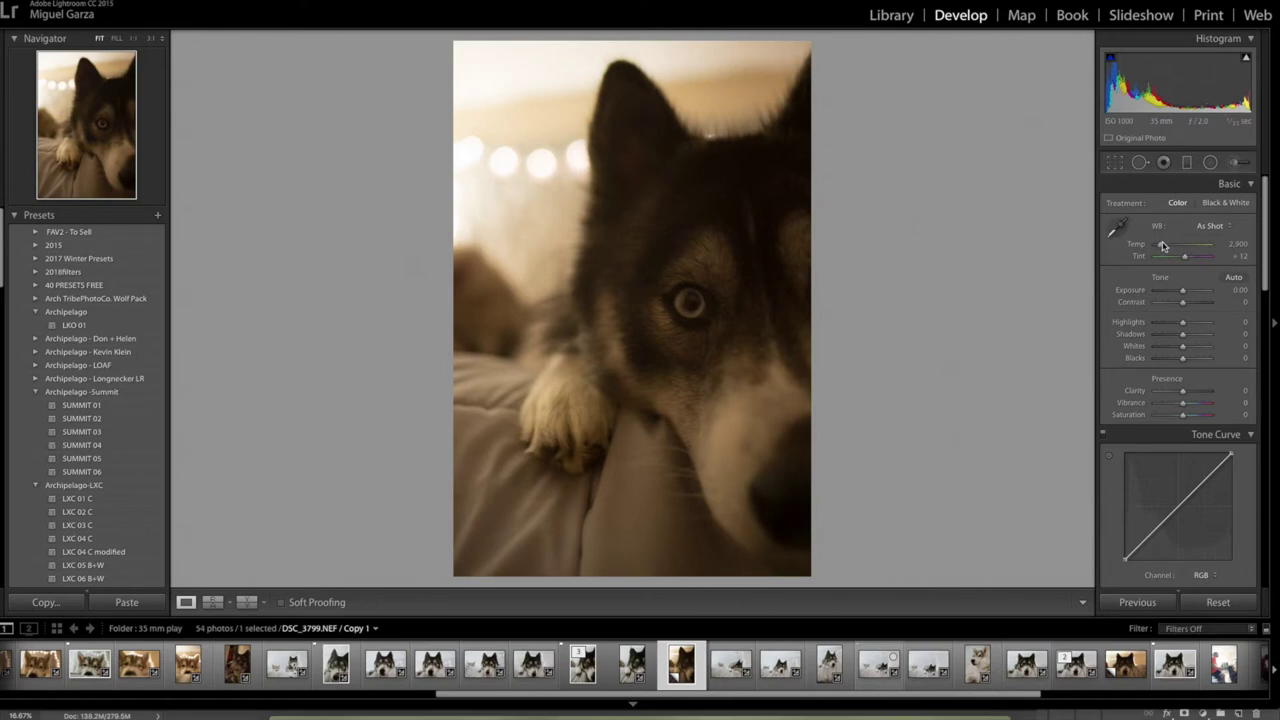
Cool the white balance slightly and compare the Auto and As Shot presets.
drag(1162, 248, 1159, 248)
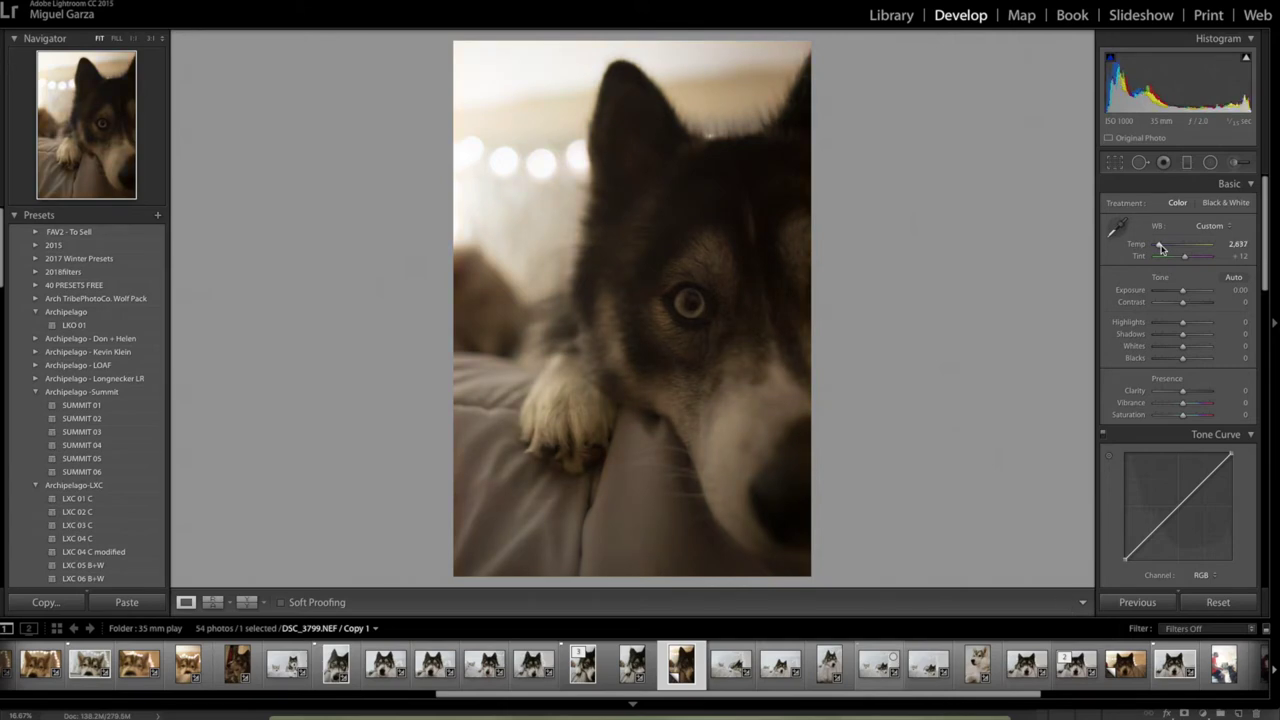
click(1210, 225)
click(1203, 160)
click(1215, 225)
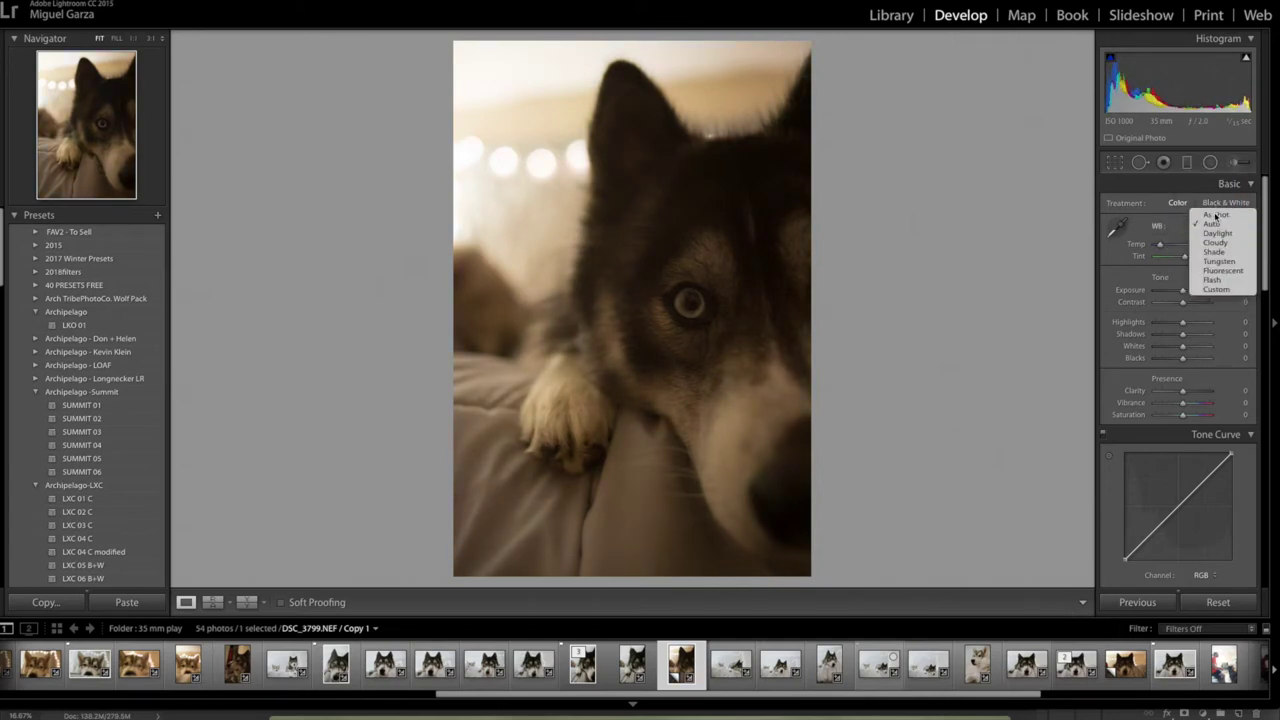
click(1216, 215)
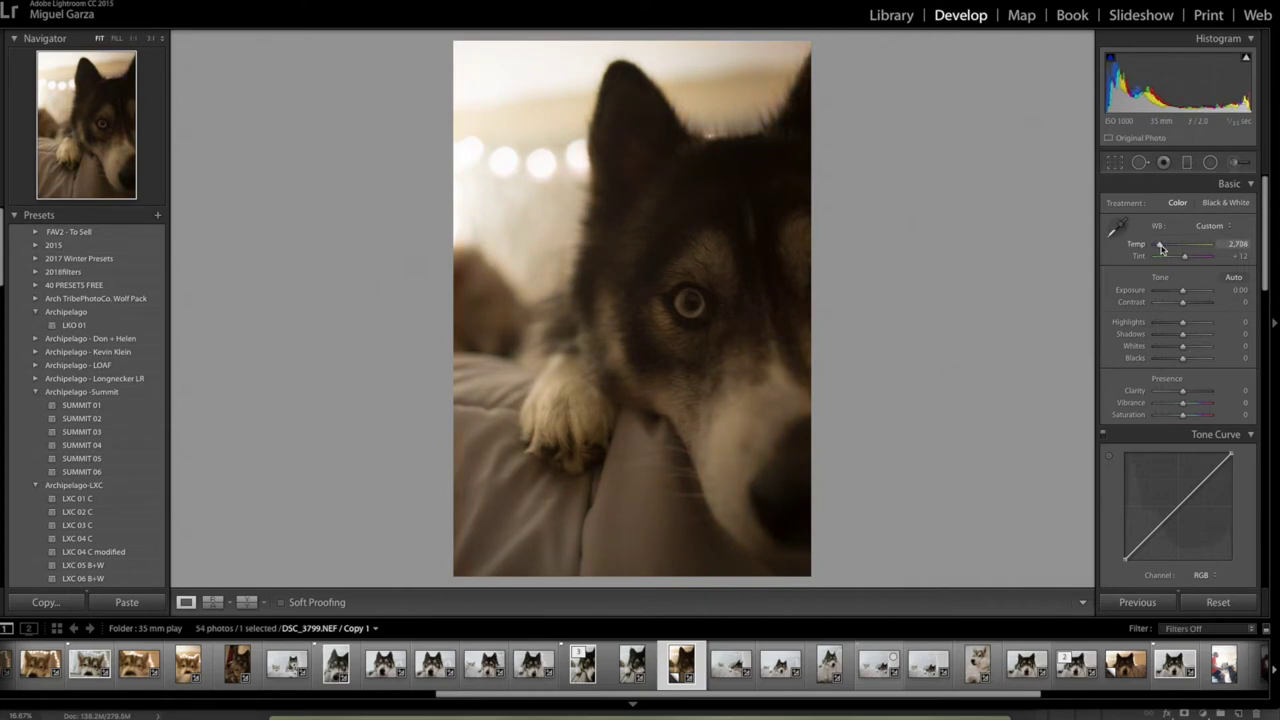
Paste the saved tone settings and bring Exposure to +1.34 with Temp 2,590.
drag(1182, 290, 1185, 290)
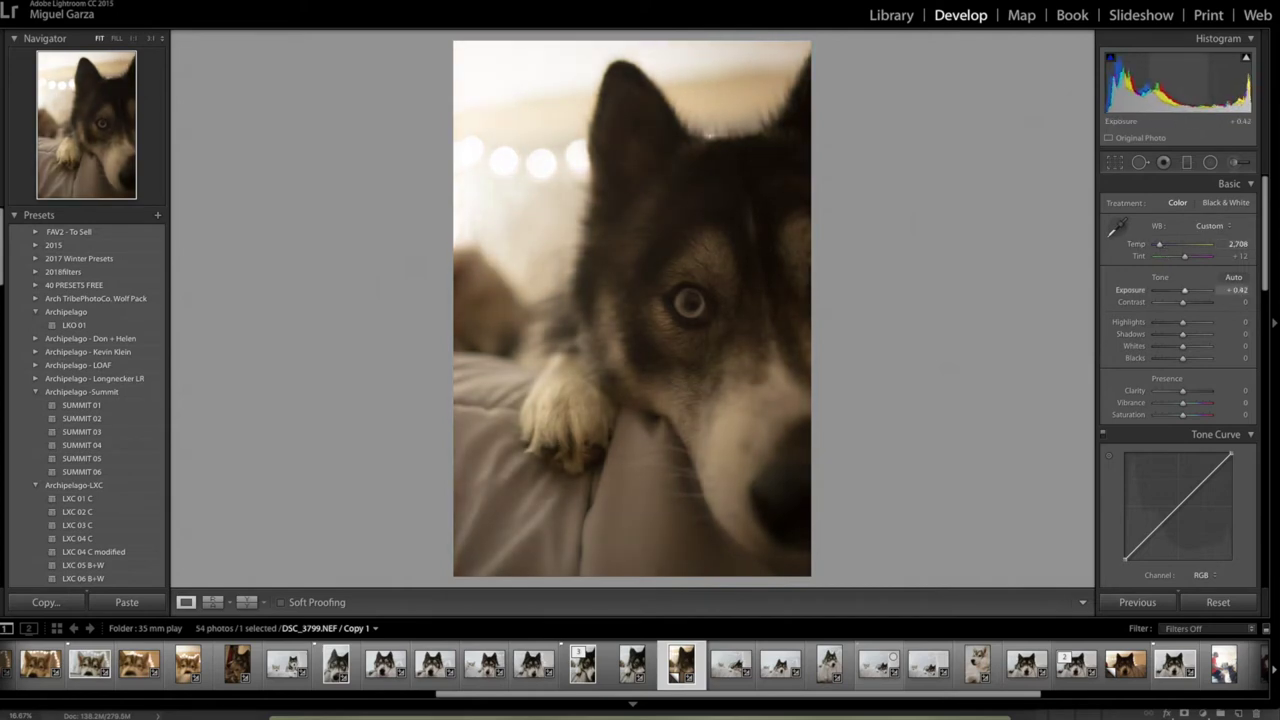
key(ctrl+shift+v)
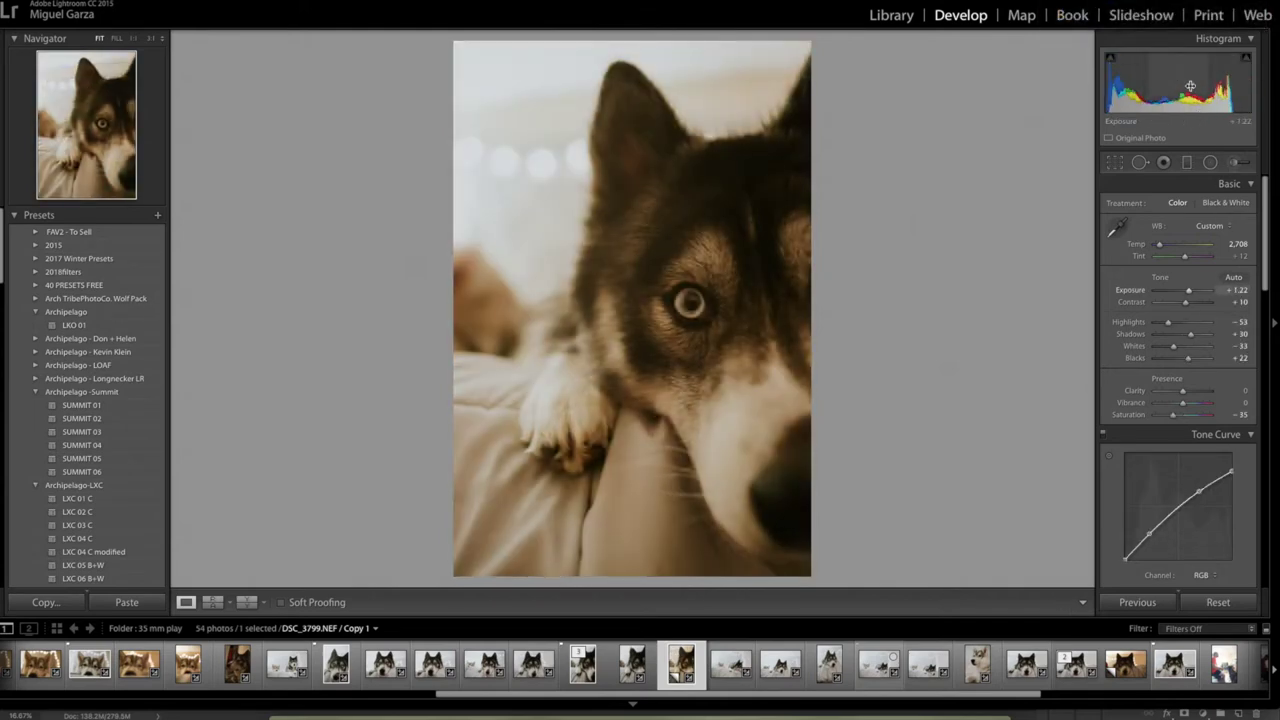
drag(1185, 85, 1195, 85)
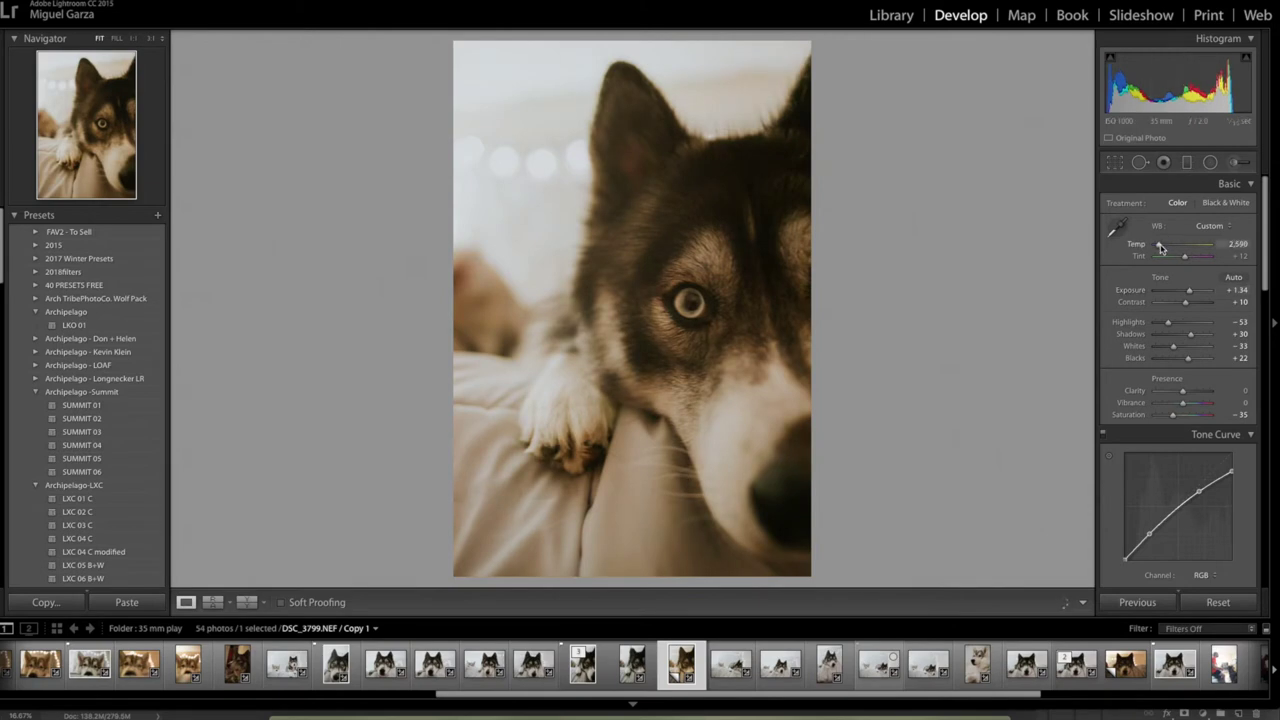
Paint a Saturation adjustment-brush mask across the husky's cheek and eye.
key(k)
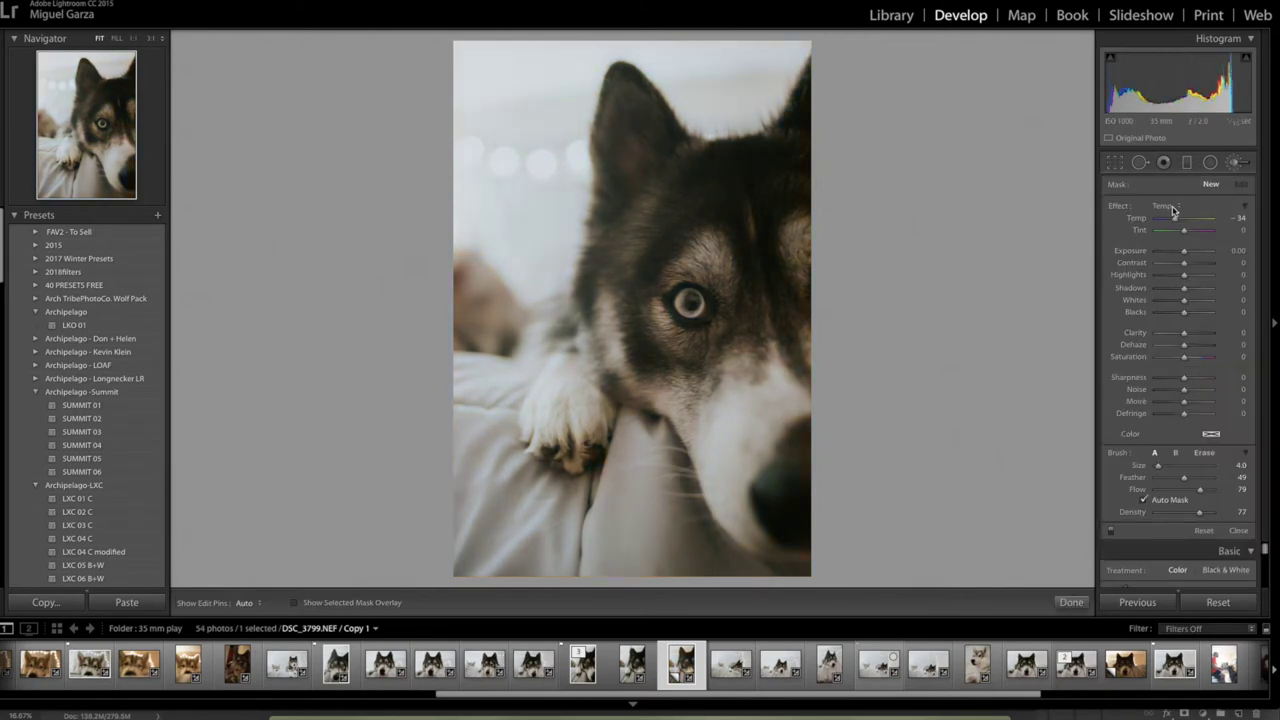
click(1168, 206)
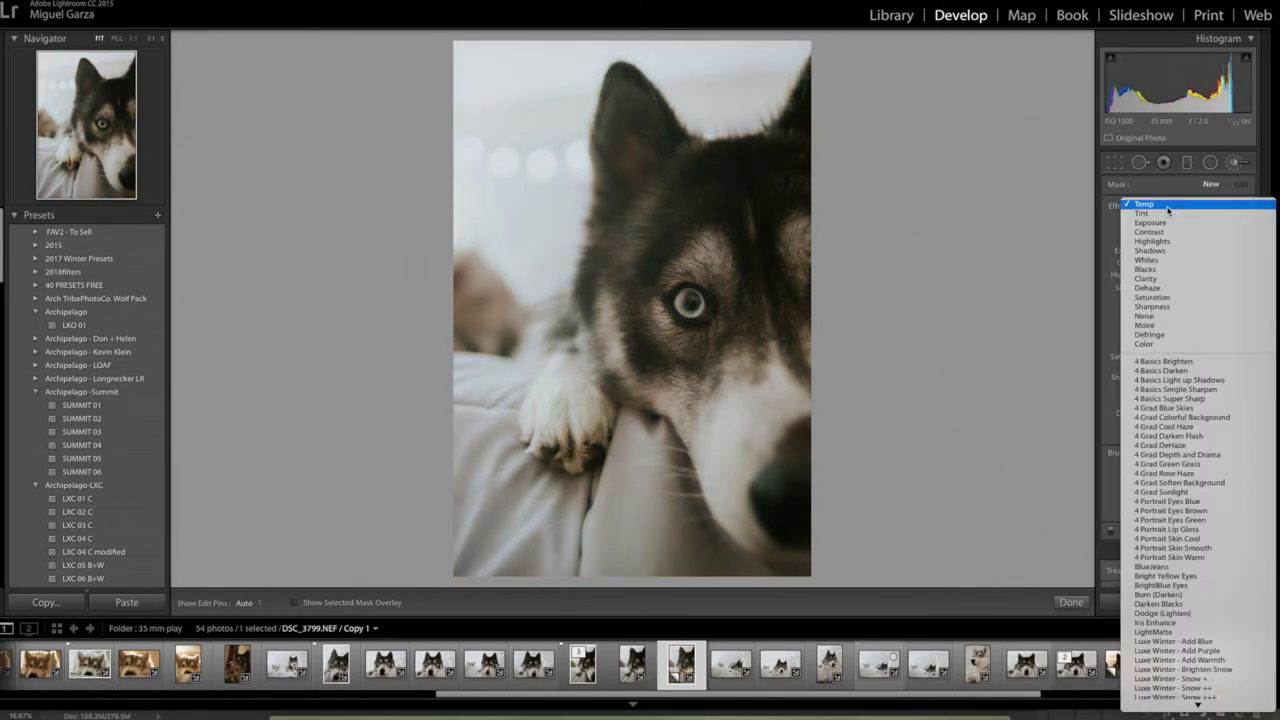
click(1157, 298)
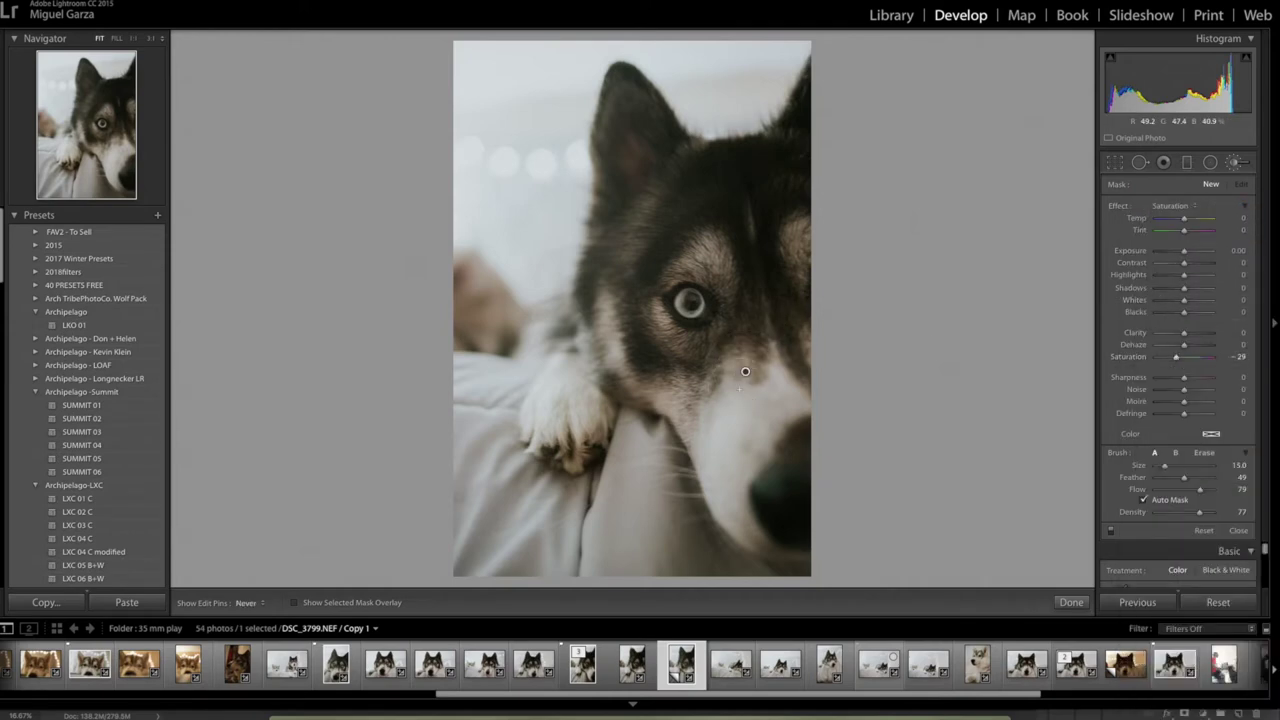
drag(745, 360, 790, 345)
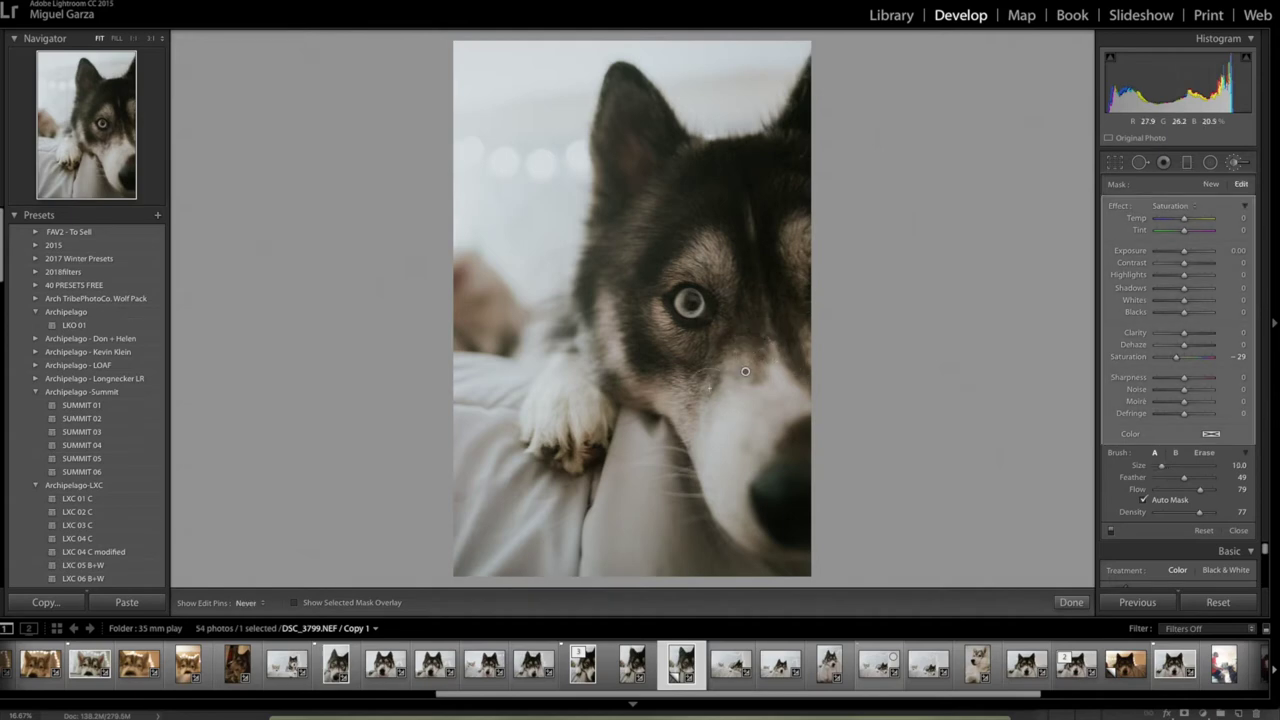
key(o)
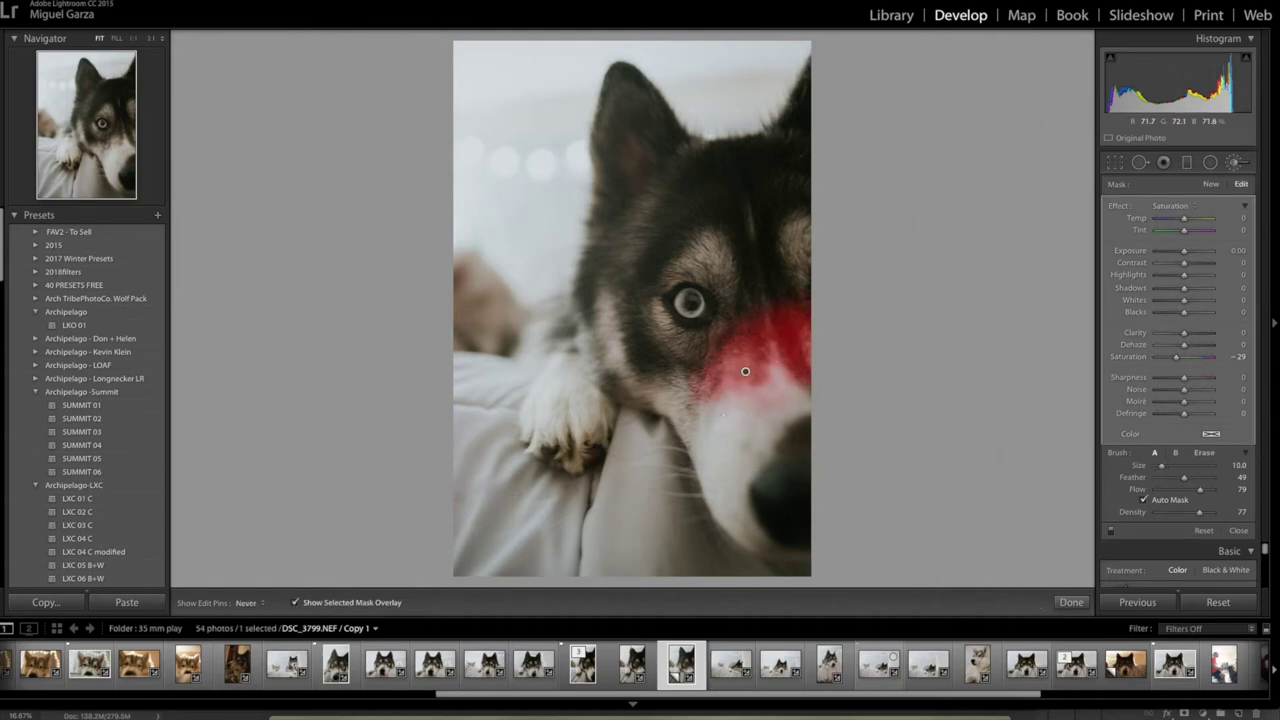
mouse_move(625, 367)
mouse_down()
mouse_move(695, 343)
mouse_move(645, 315)
mouse_move(686, 252)
mouse_move(731, 280)
mouse_up()
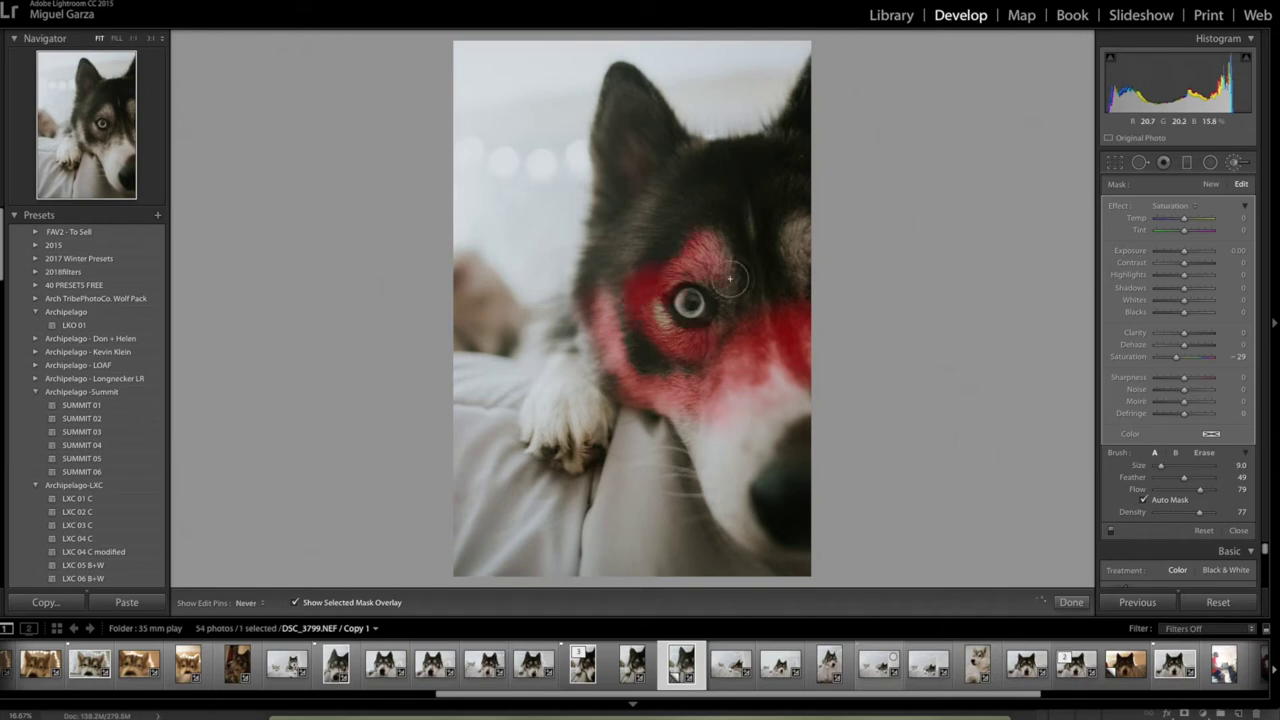
Extend the mask up the right-edge fur and raise its Whites to +31.
key(h)
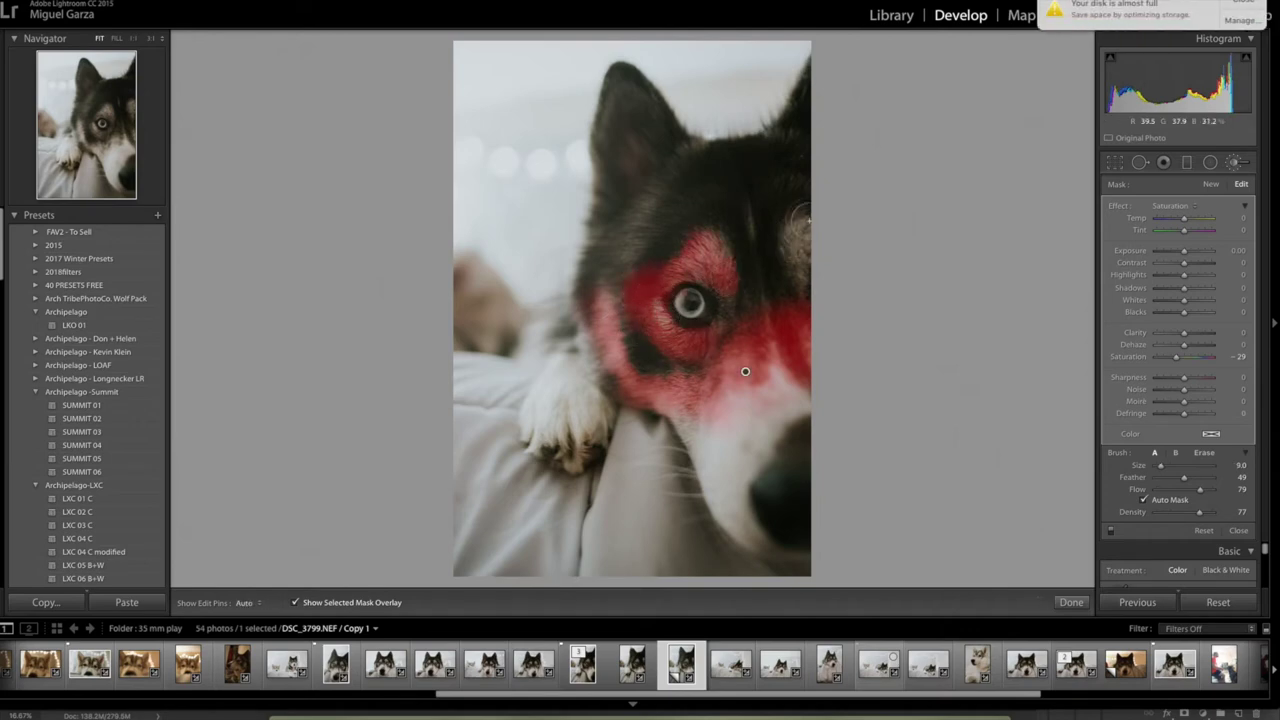
drag(800, 217, 796, 263)
key(h)
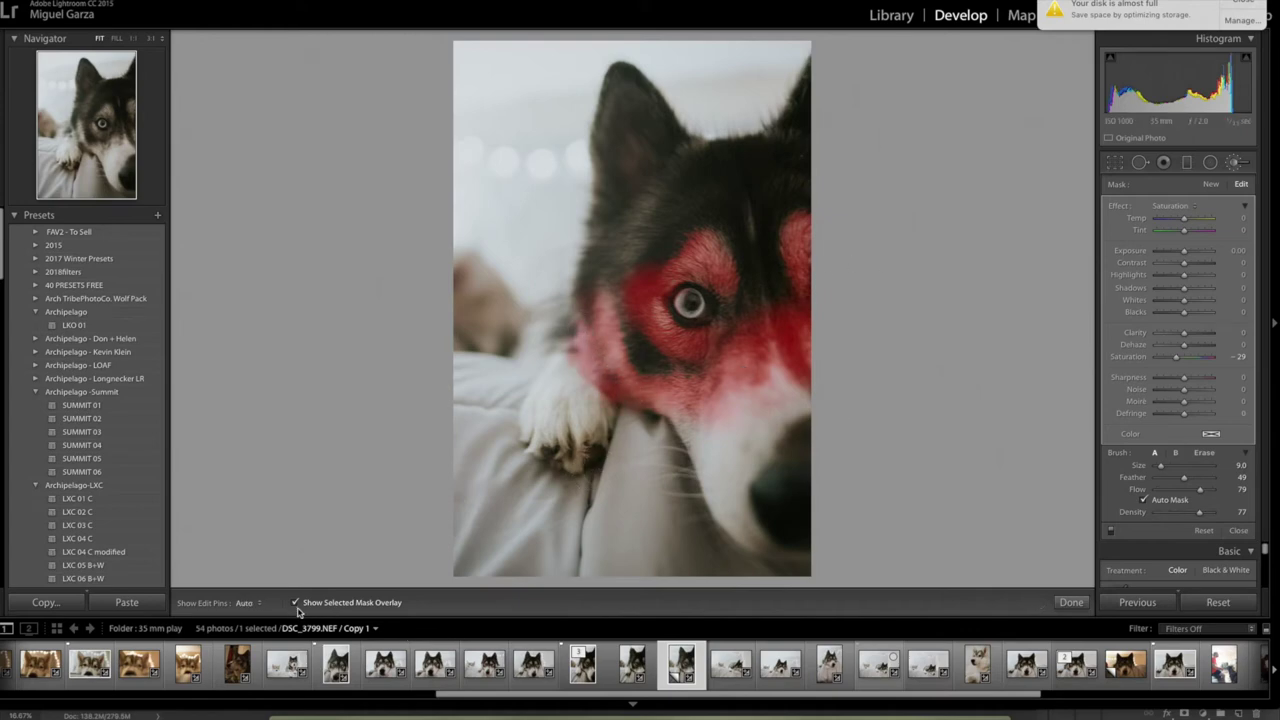
click(295, 603)
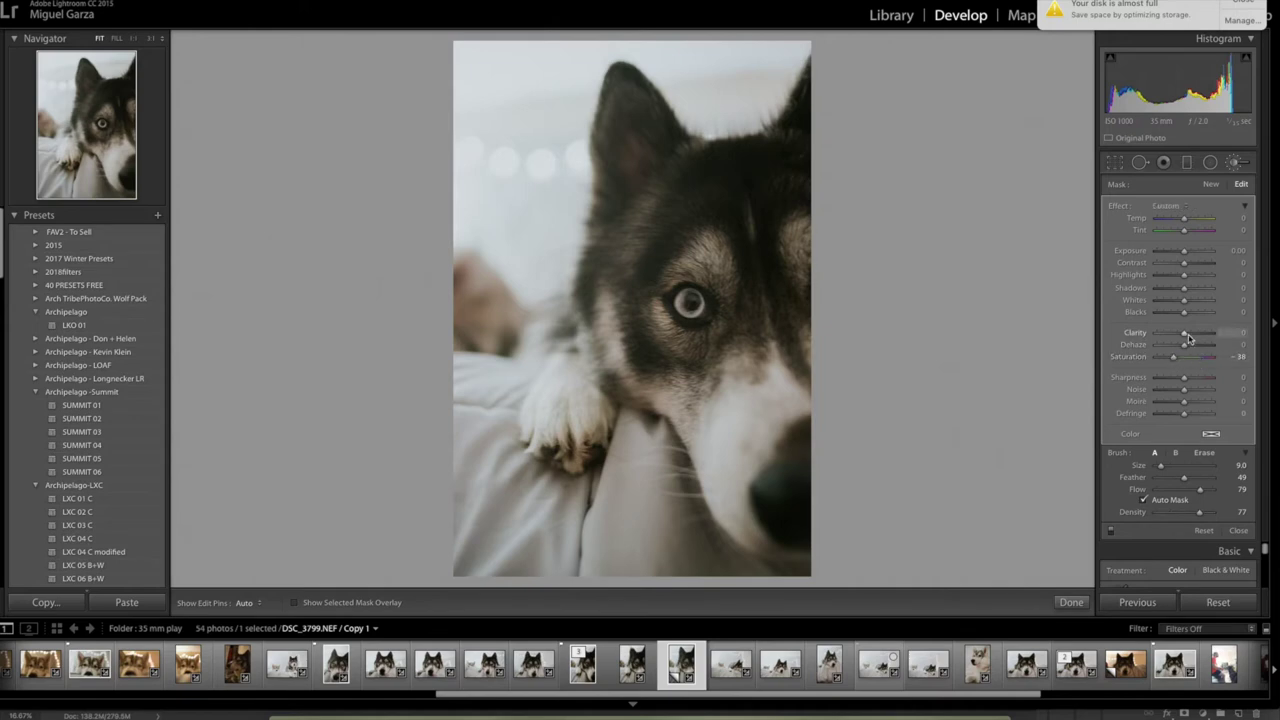
drag(1182, 305, 1192, 305)
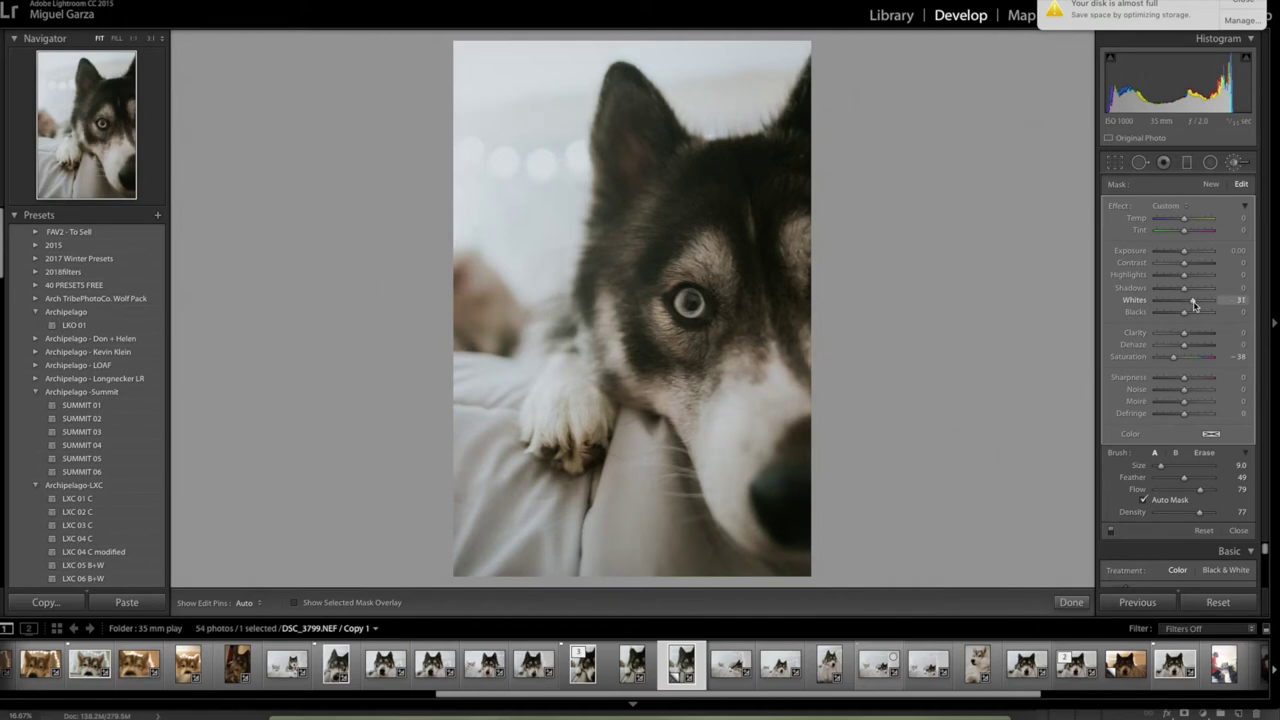
click(1211, 184)
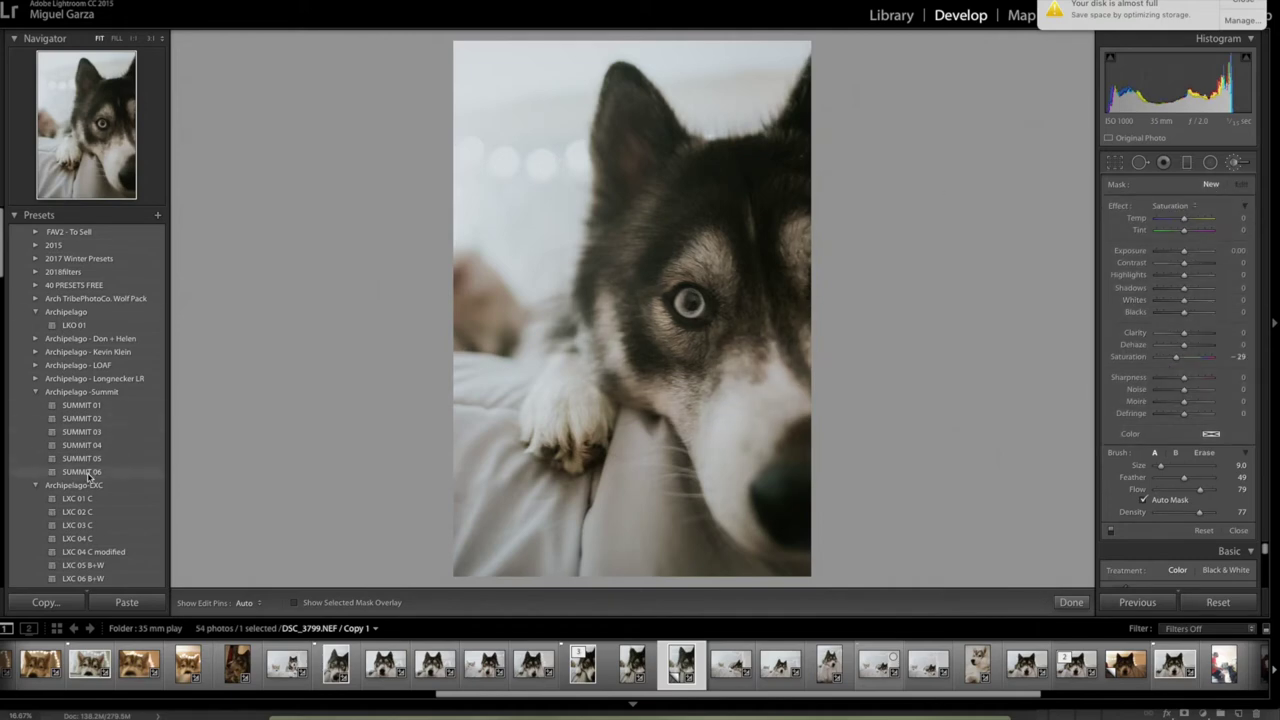
Lift the tone curve's black point to fade the shadows, undoing and re-nudging it.
click(90, 540)
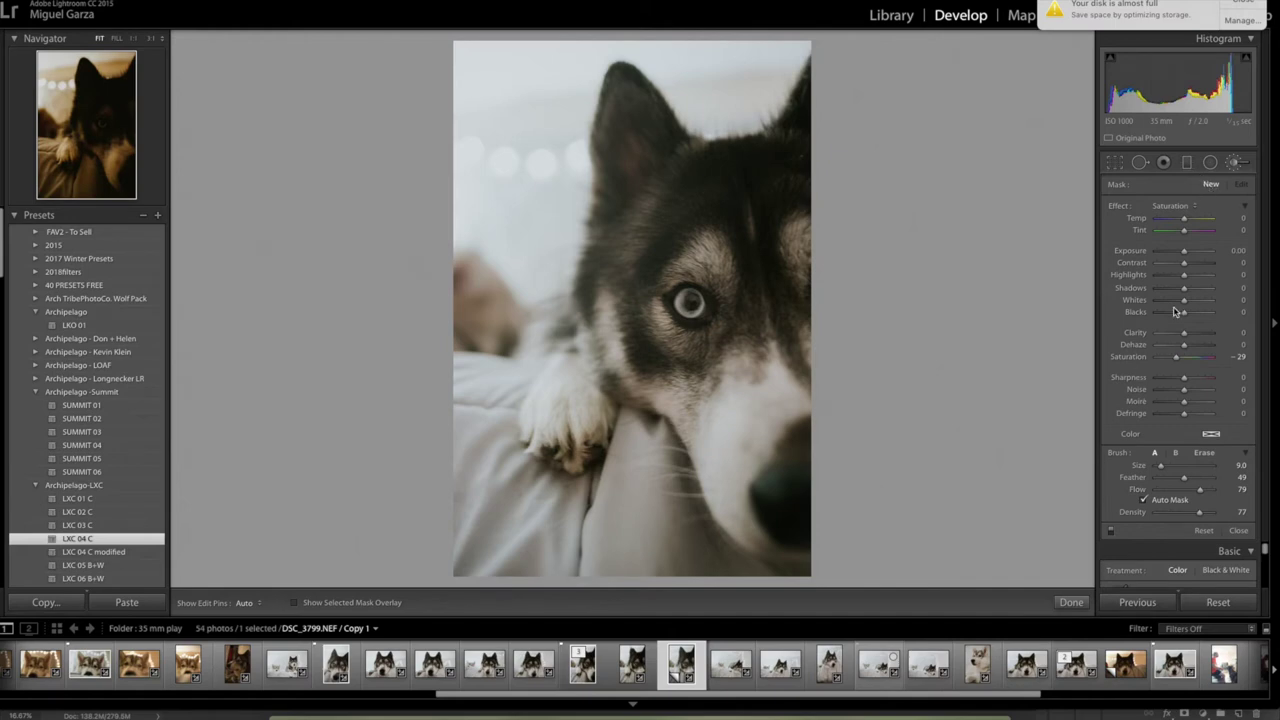
click(1232, 163)
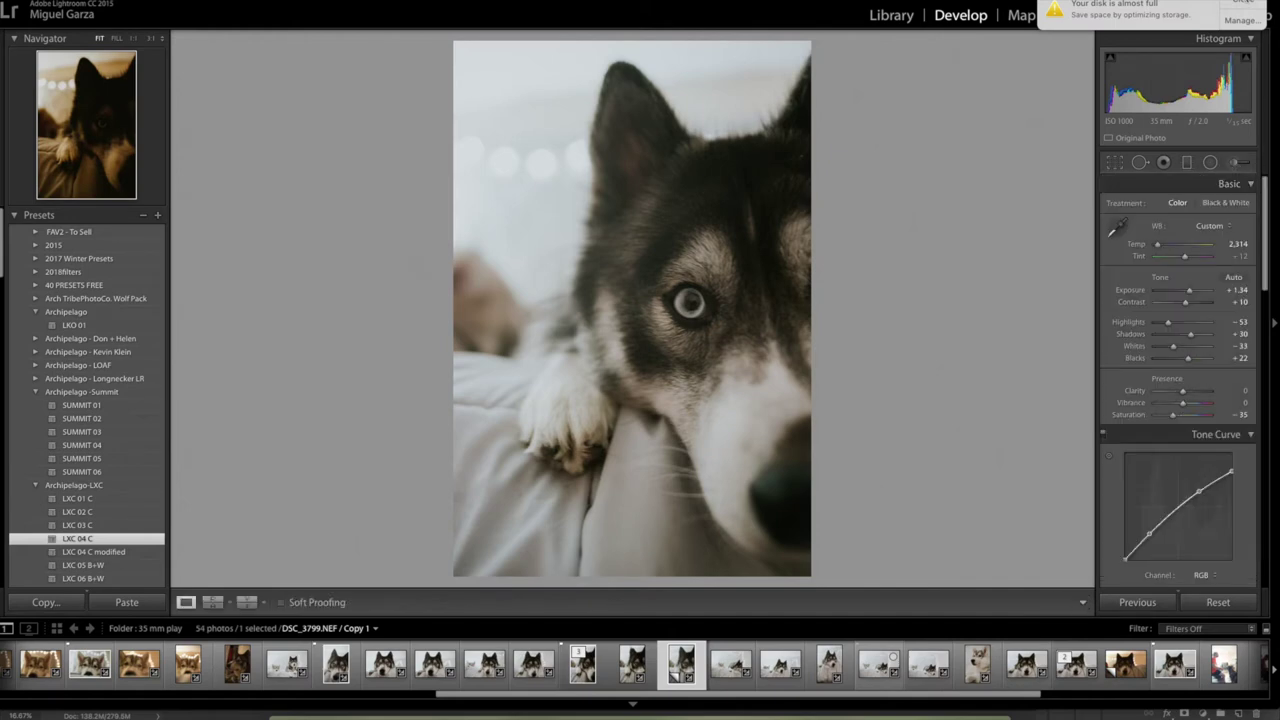
drag(1126, 561, 1136, 545)
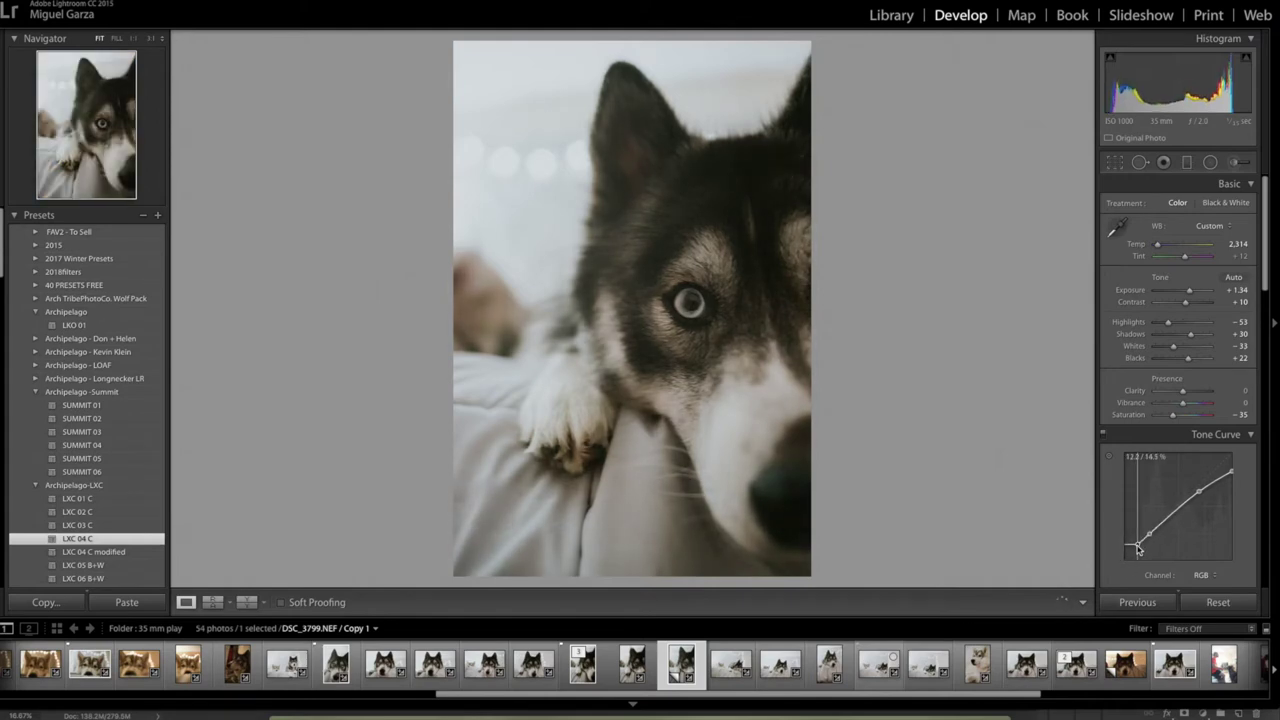
drag(1136, 545, 1171, 514)
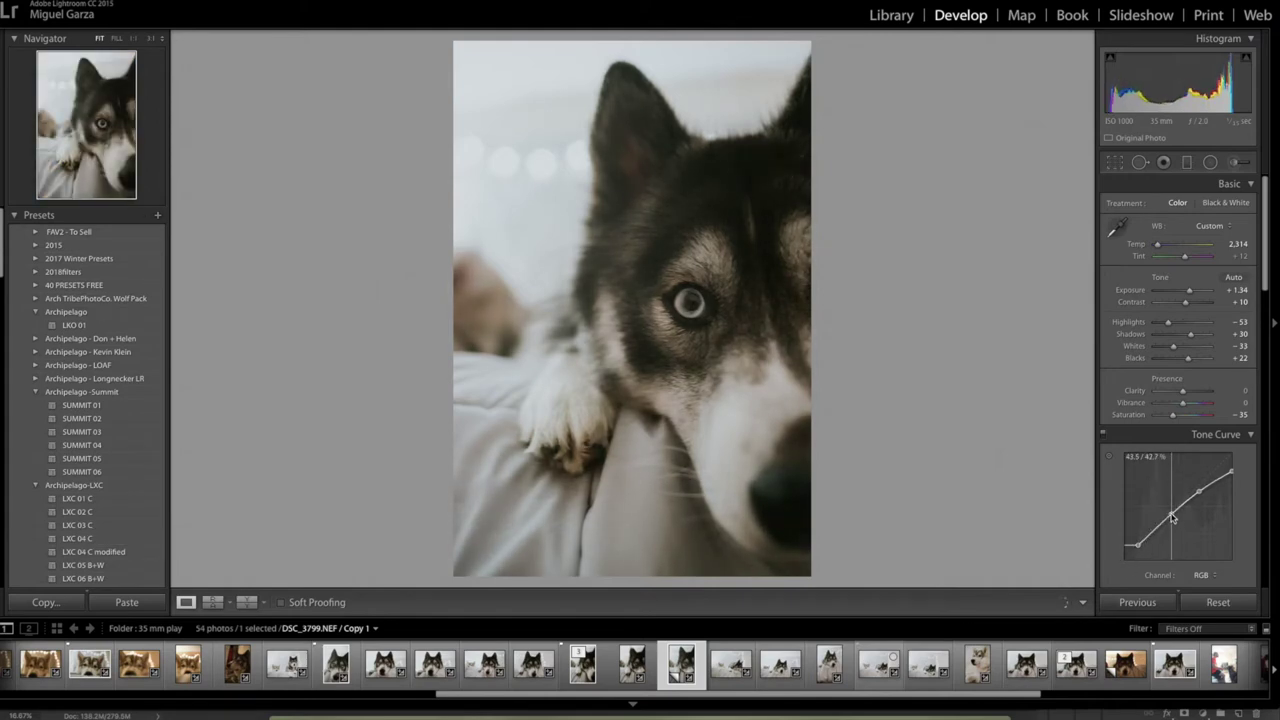
drag(1137, 545, 1146, 546)
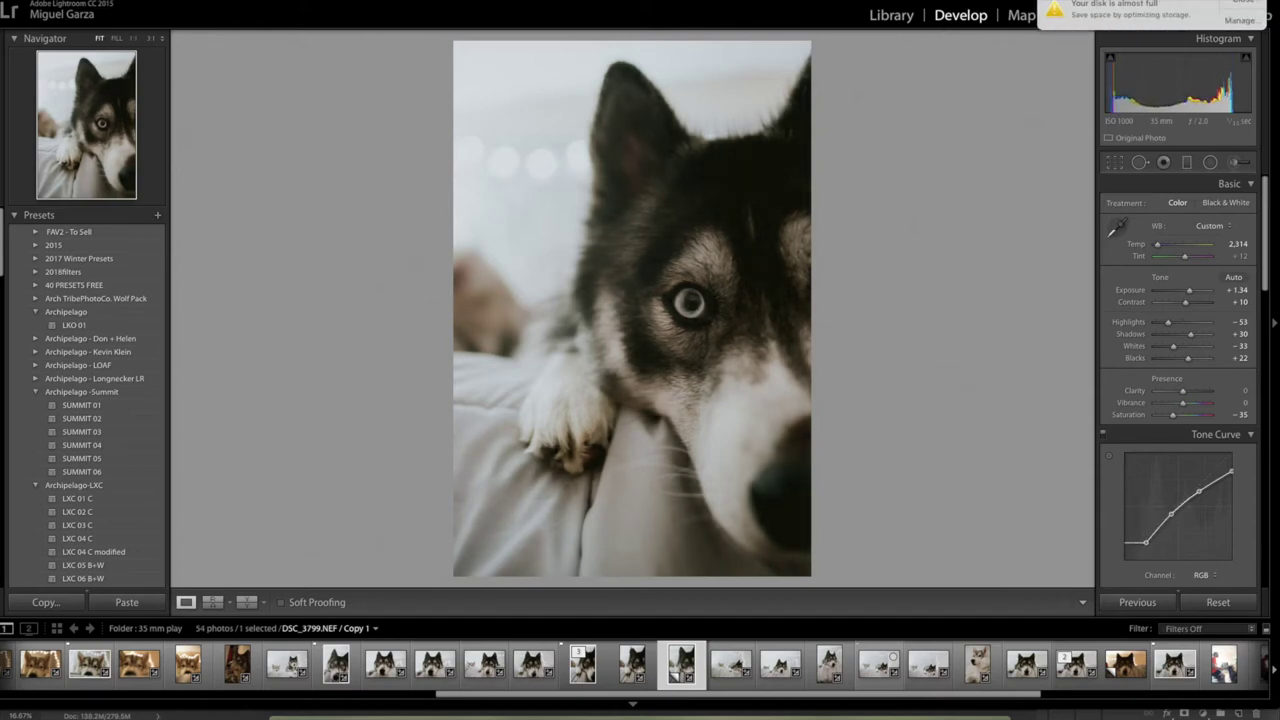
click(1250, 2)
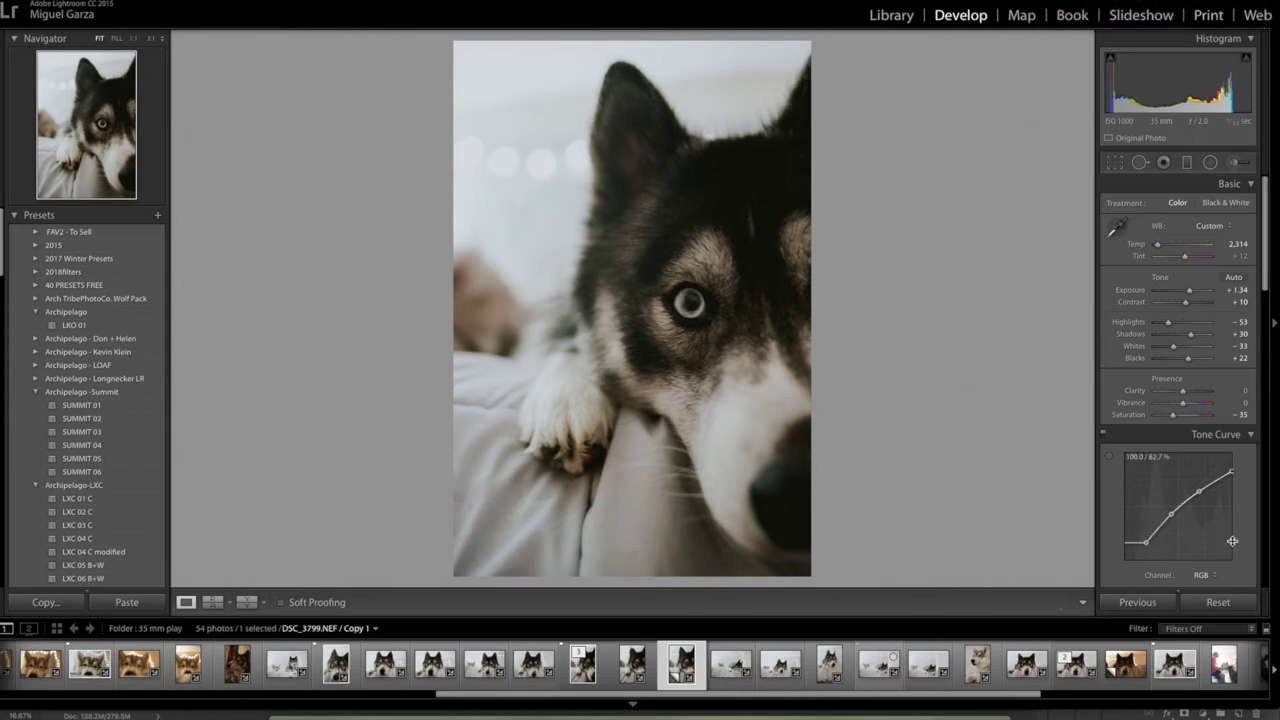
drag(1149, 545, 1148, 546)
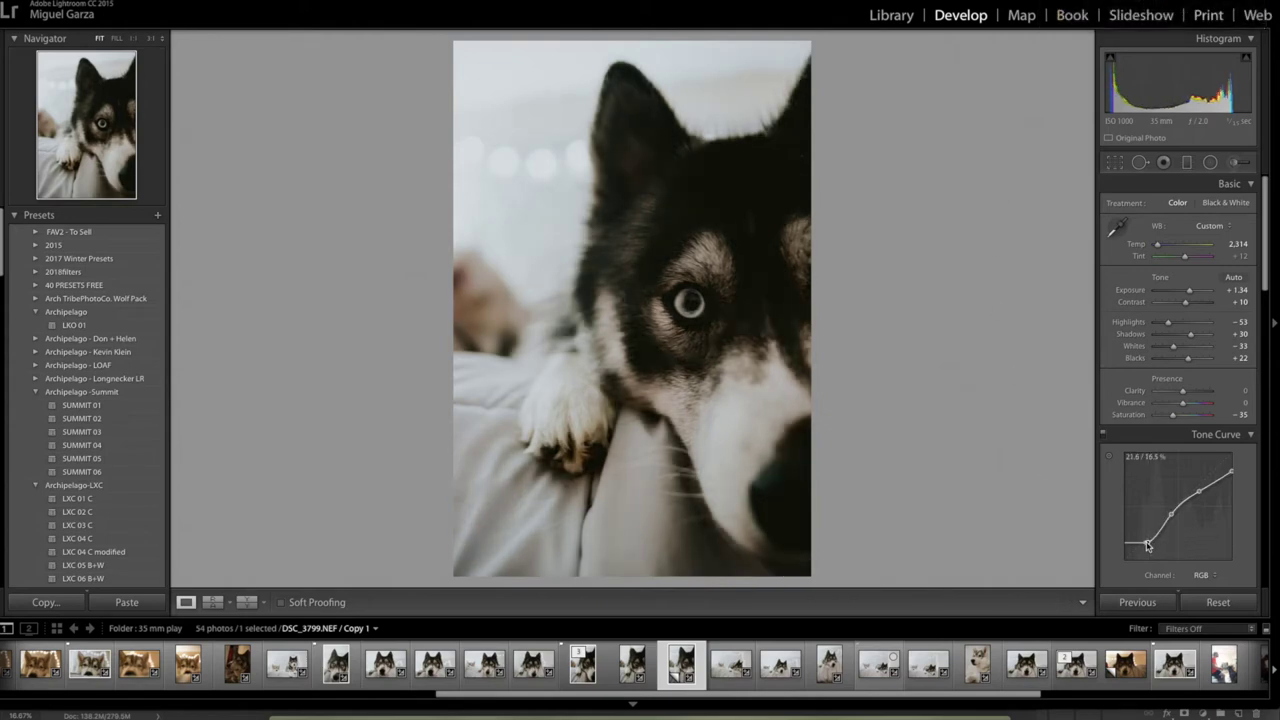
key(ctrl+z)
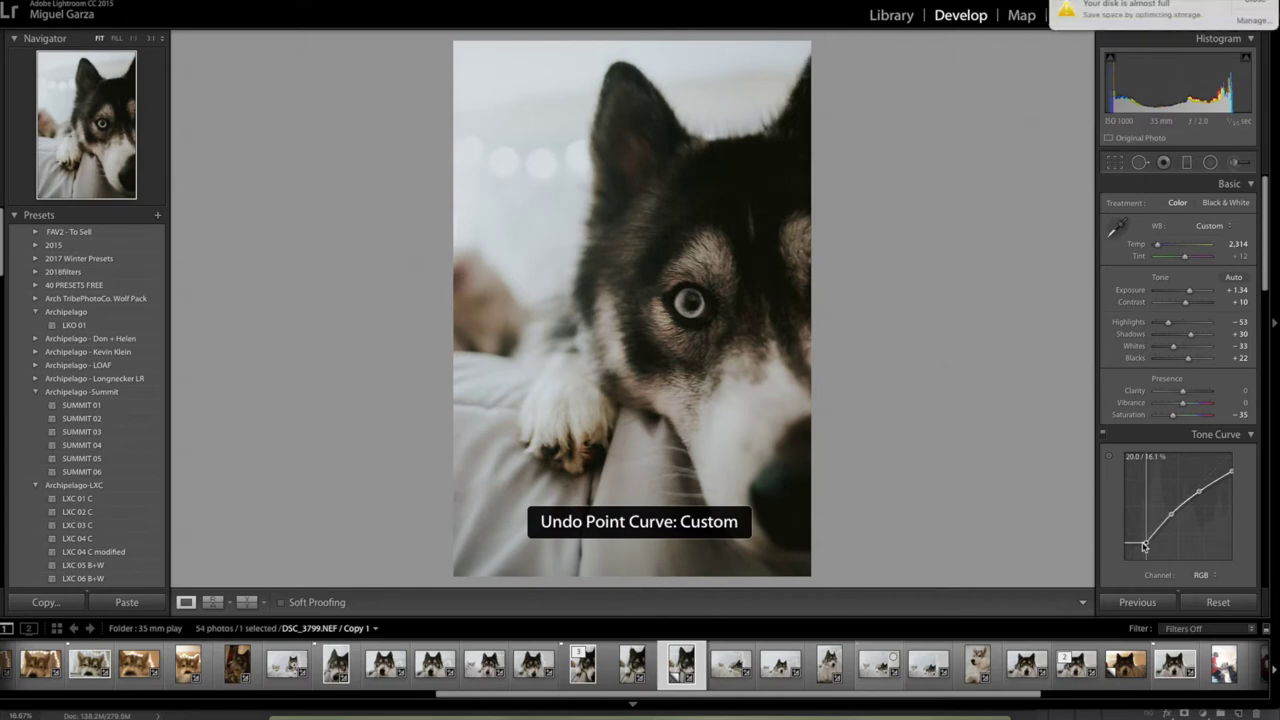
drag(1140, 548, 1144, 553)
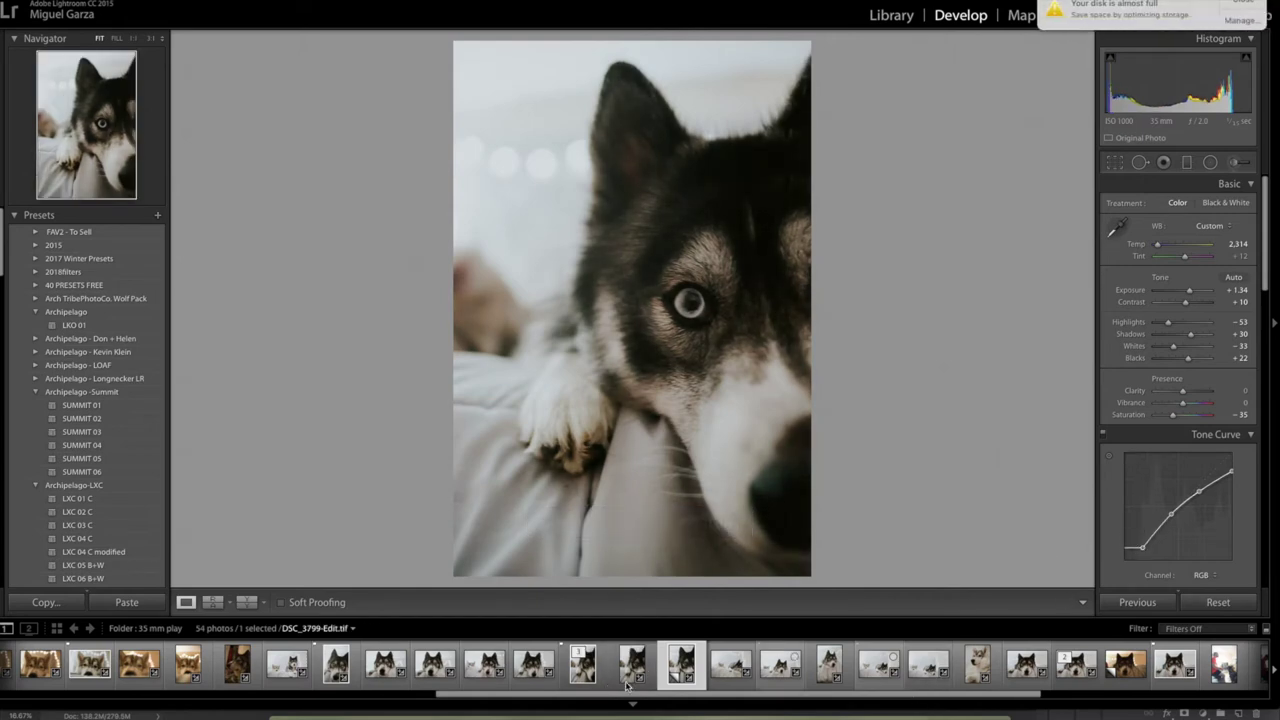
Open the husky photo in Photoshop CC 2018 via the thumbnail's Edit In menu.
right_click(681, 673)
mouse_move(708, 415)
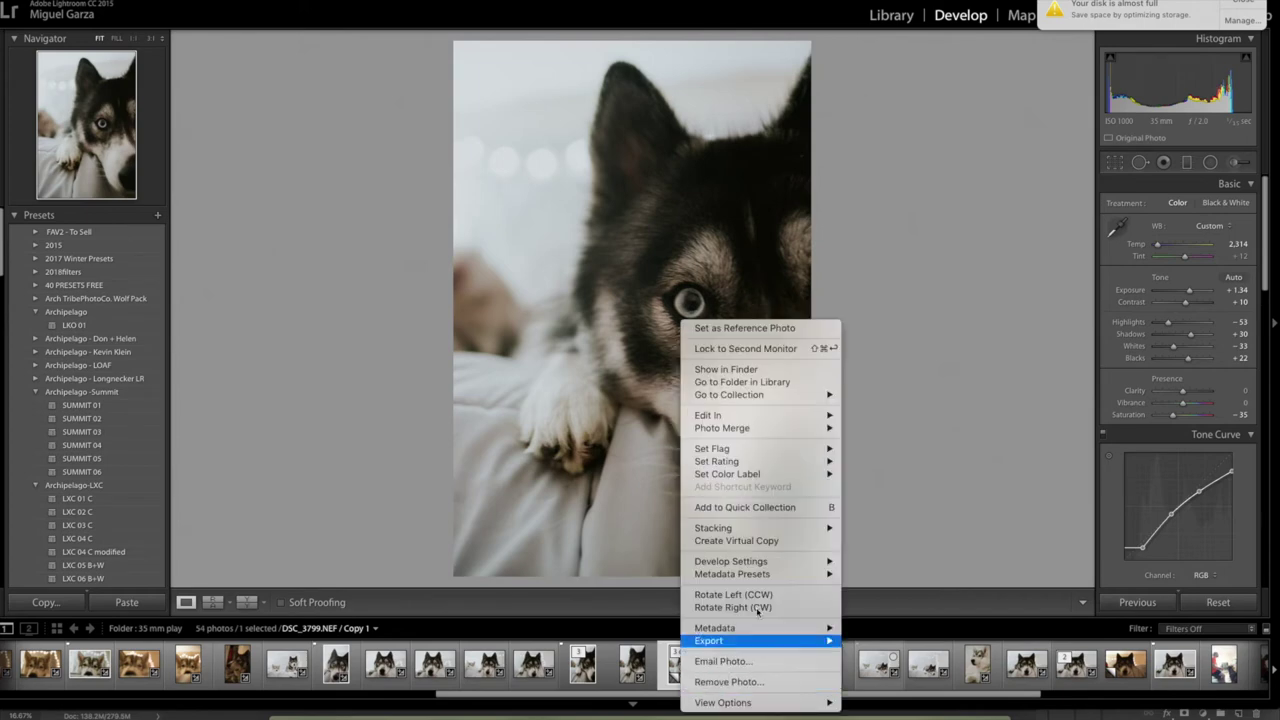
click(884, 418)
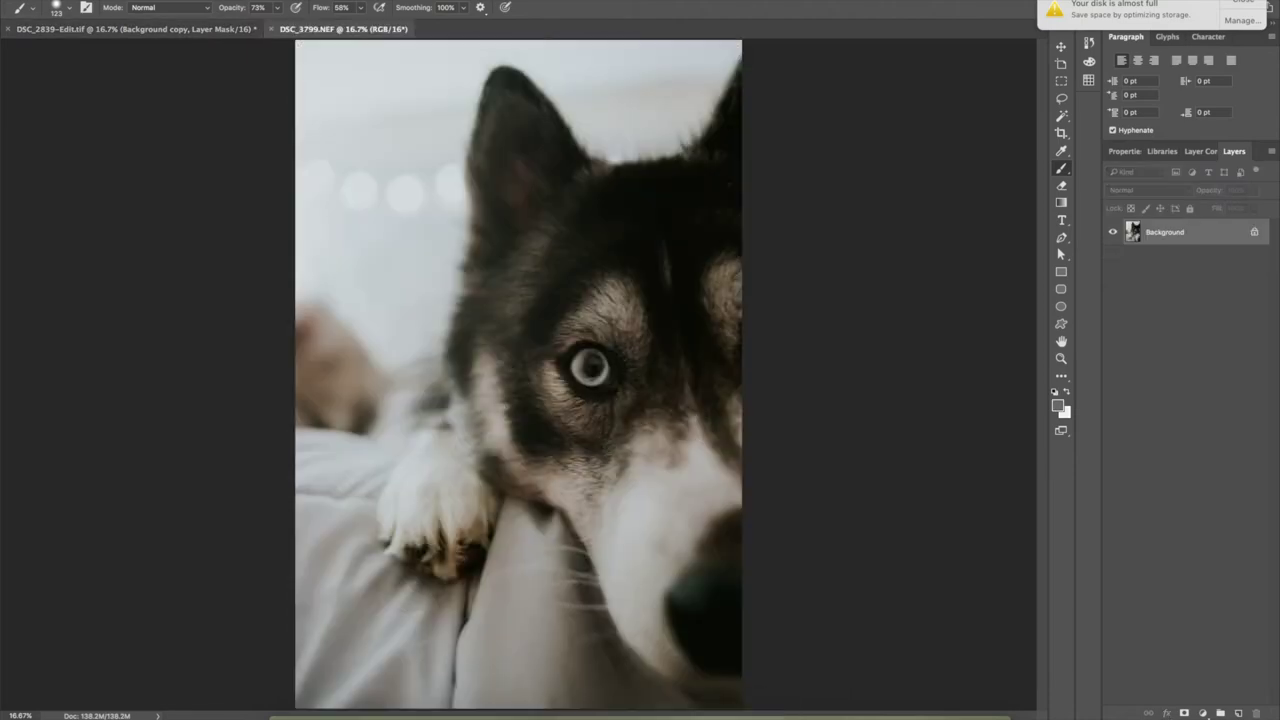
Zoom in on the husky's eye and switch to the Sharpen tool.
key(ctrl+plus)
key(ctrl+plus)
key(ctrl+plus)
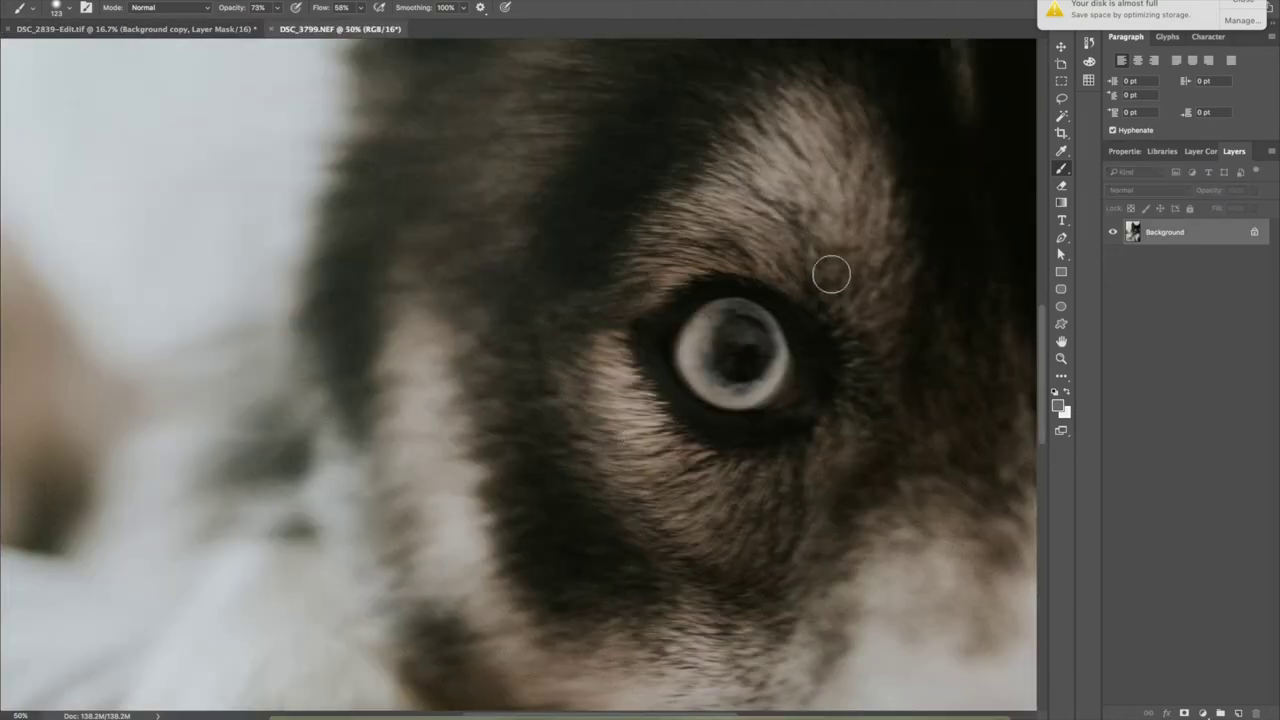
click(1062, 380)
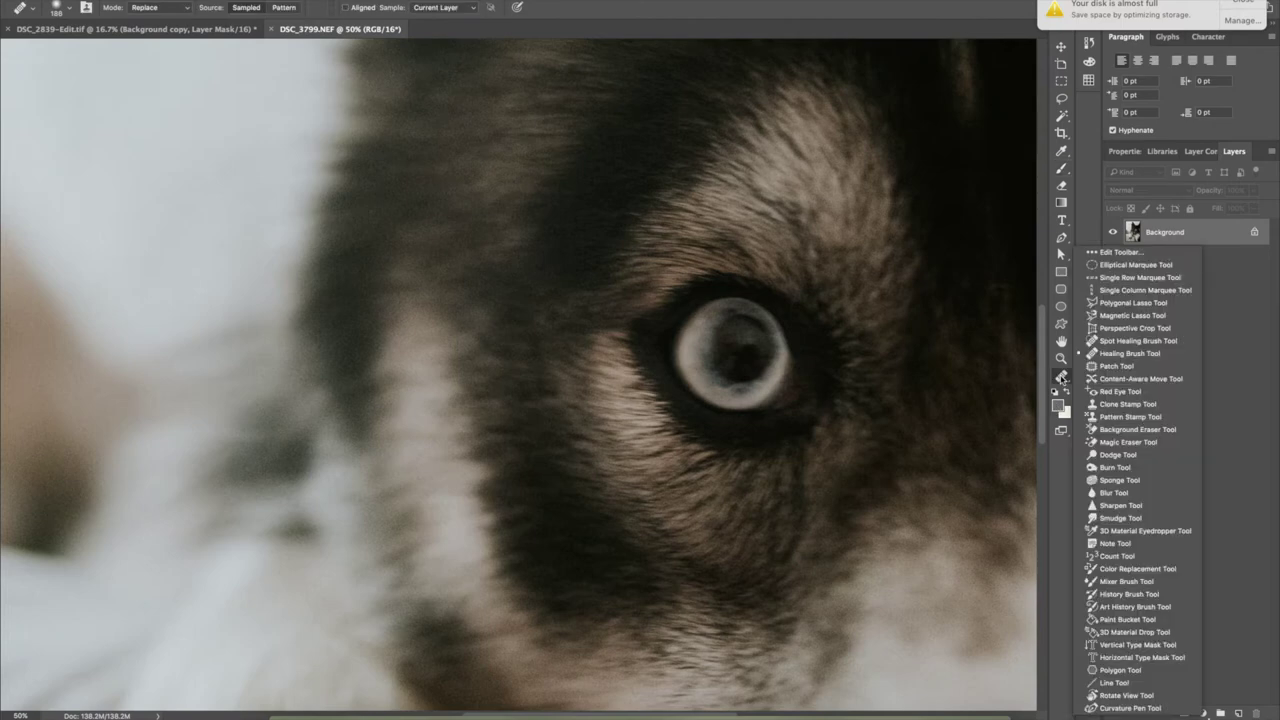
click(1167, 508)
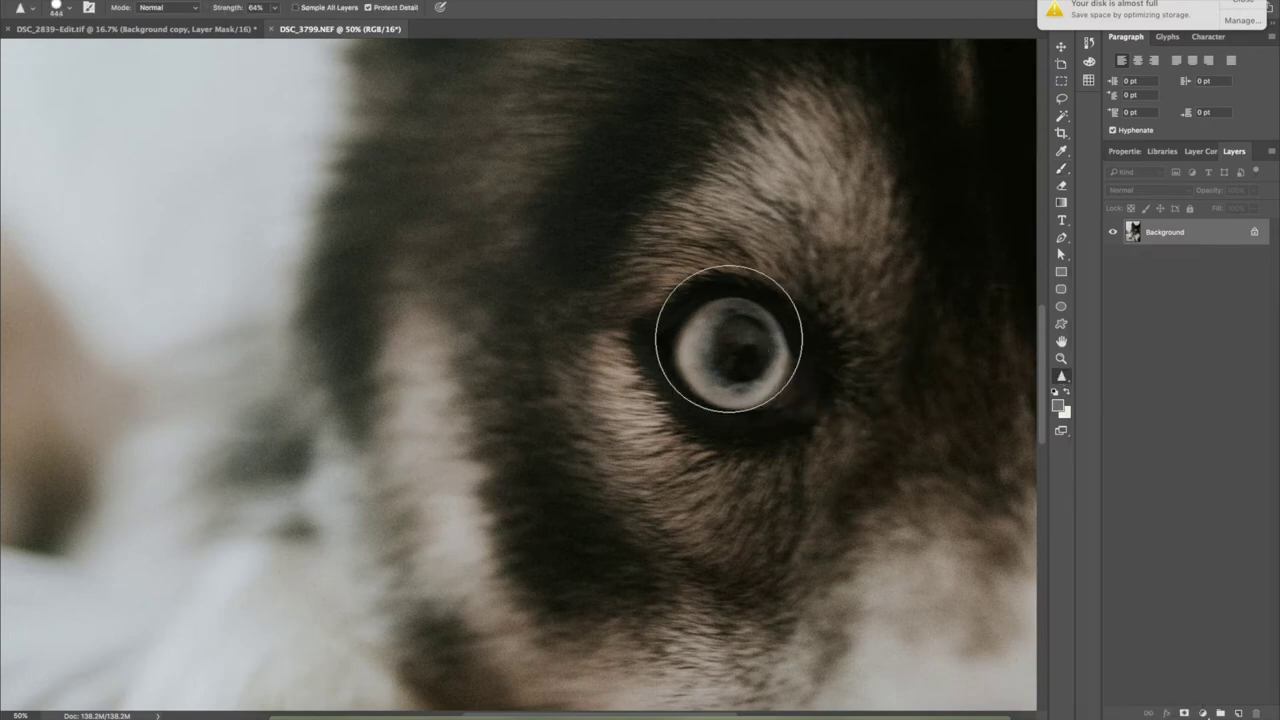
key(ctrl+minus)
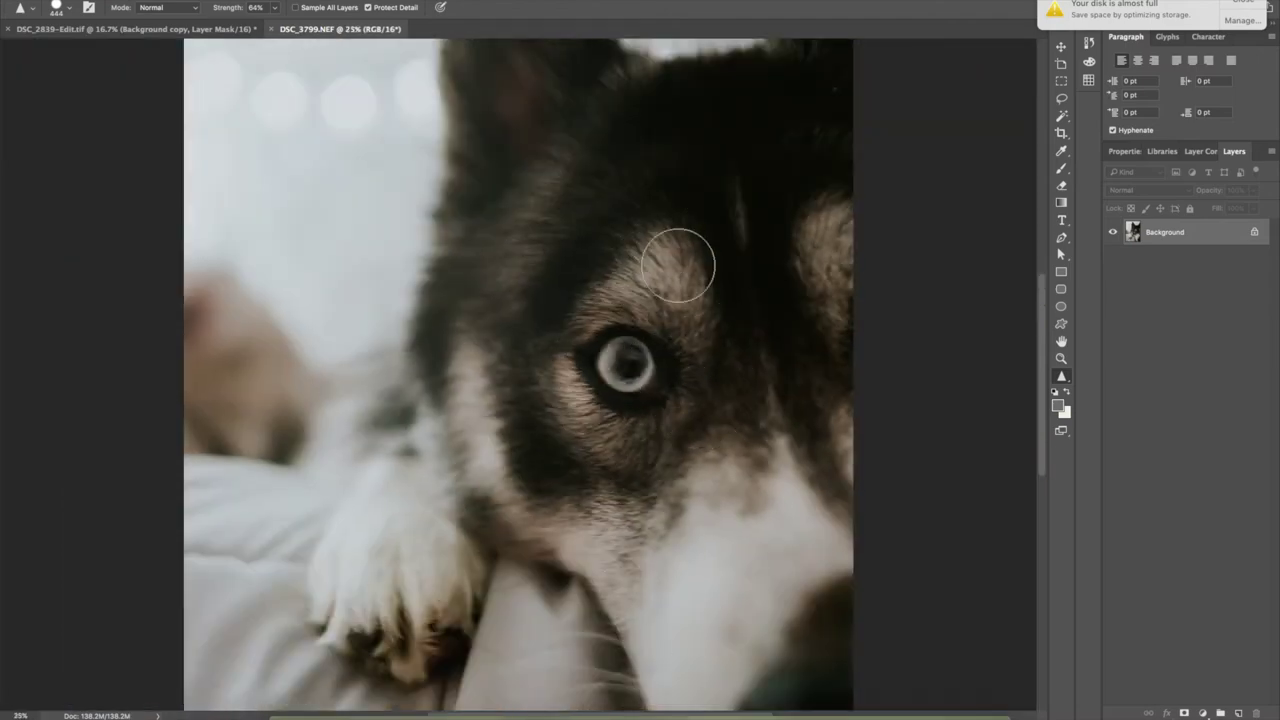
key(ctrl+plus)
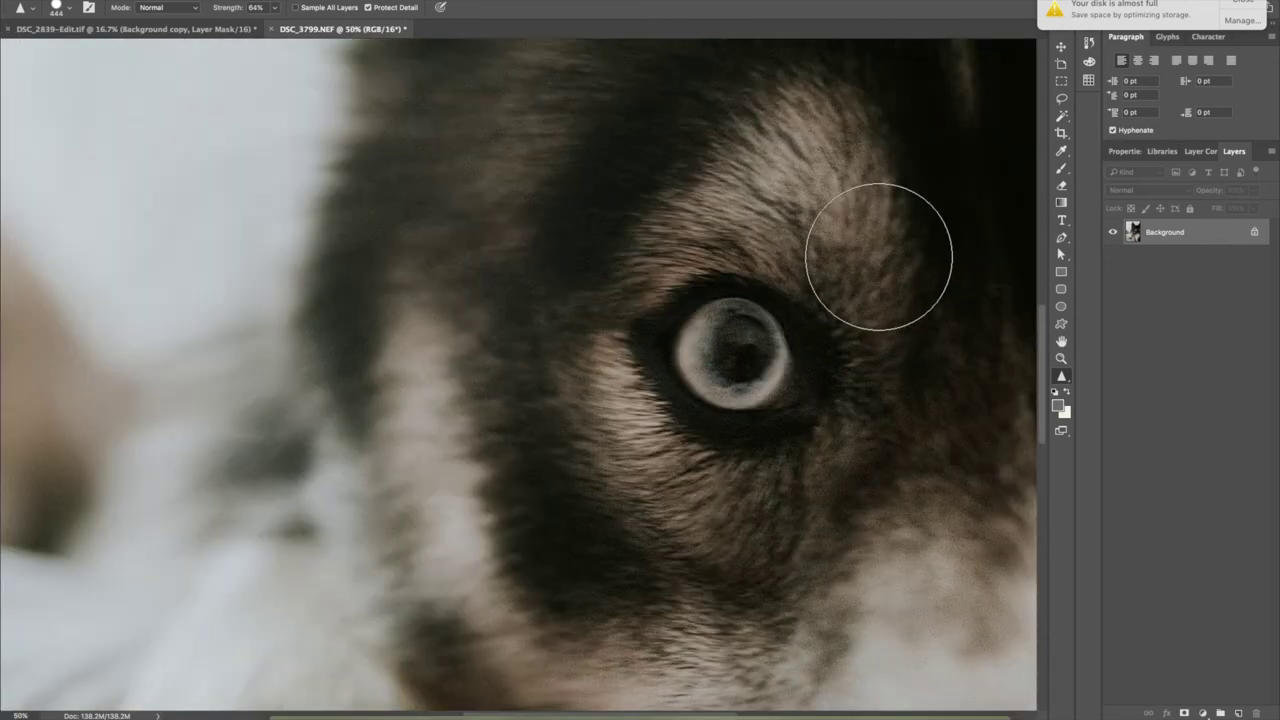
Dodge the ring around the iris with the Midtones Dodge tool and save the copy.
right_click(1069, 381)
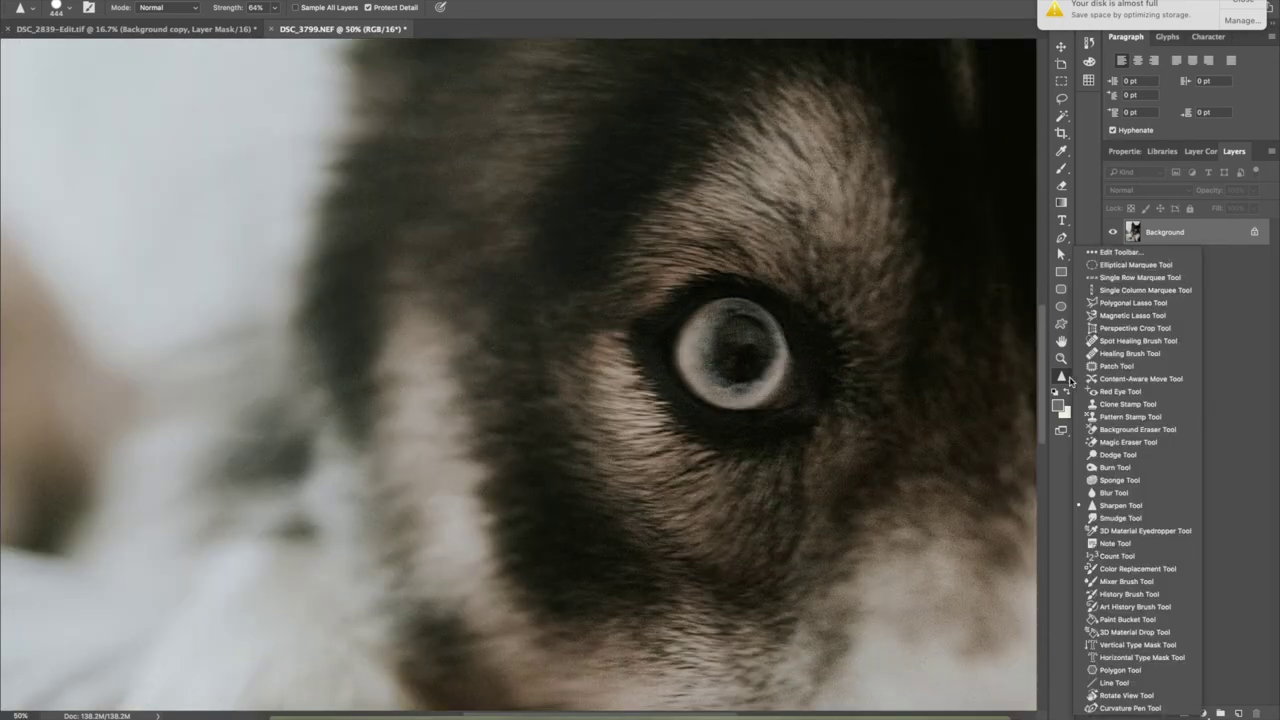
click(1118, 455)
mouse_move(704, 339)
mouse_down()
mouse_move(708, 390)
mouse_move(786, 382)
mouse_move(745, 312)
mouse_move(688, 345)
mouse_up()
key(ctrl+minus)
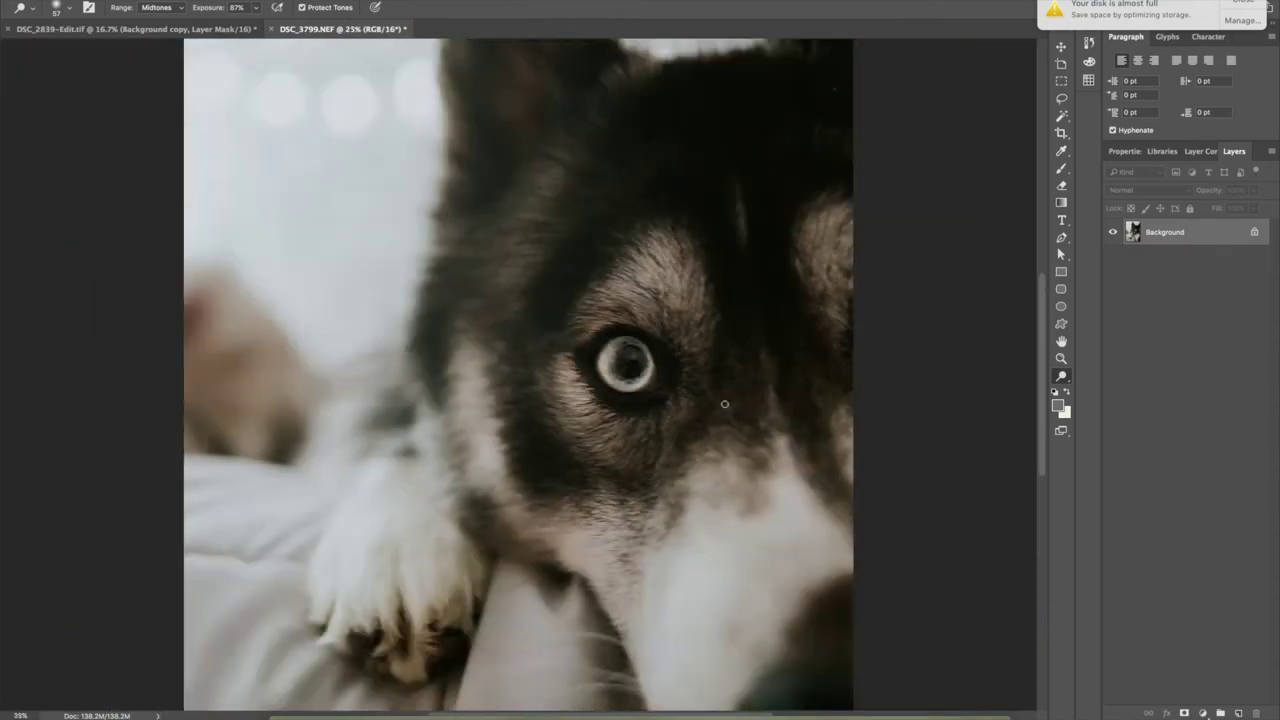
key(ctrl+s)
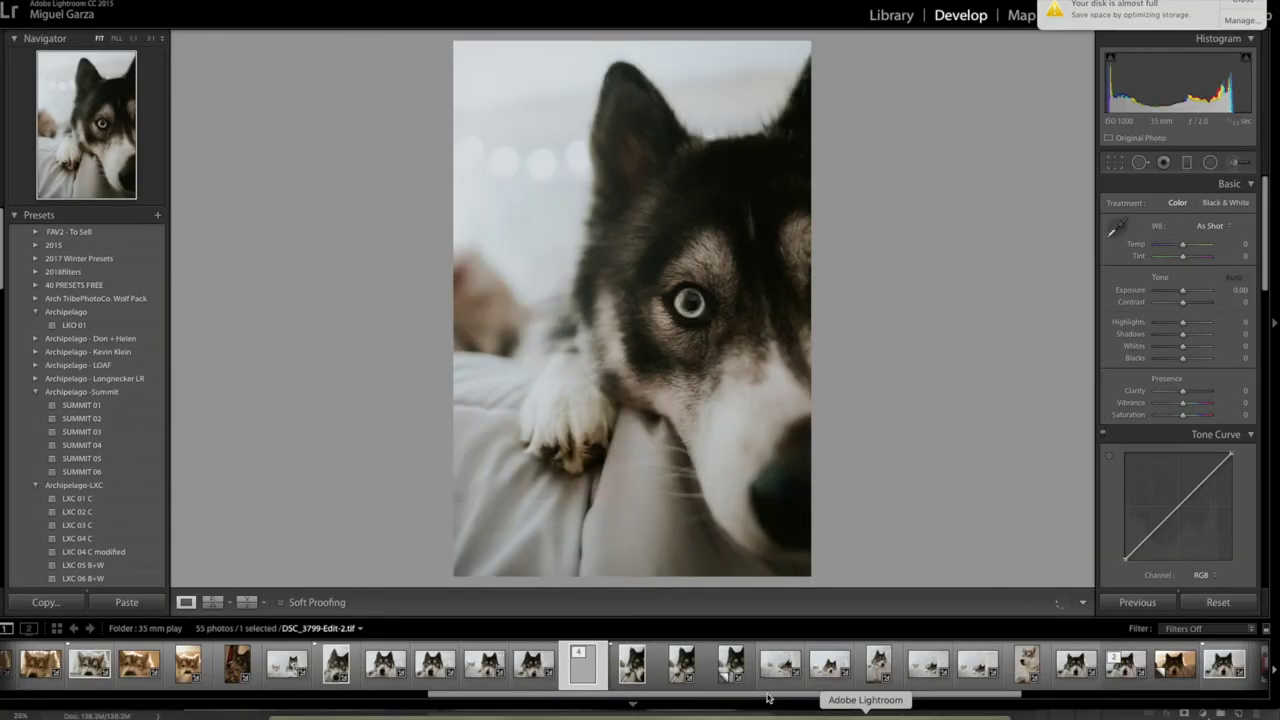
Browse the filmstrip versions, select the husky's Copy 1, and start the Adjustment Brush.
key(Right)
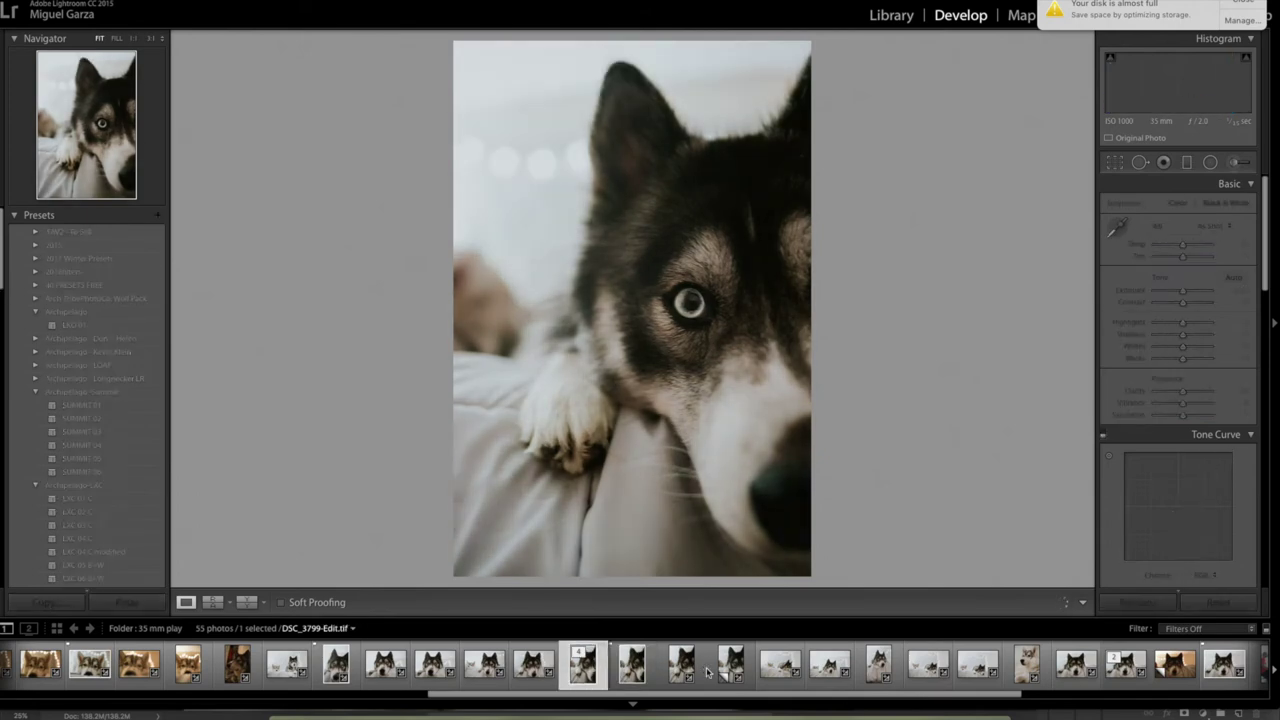
key(Left)
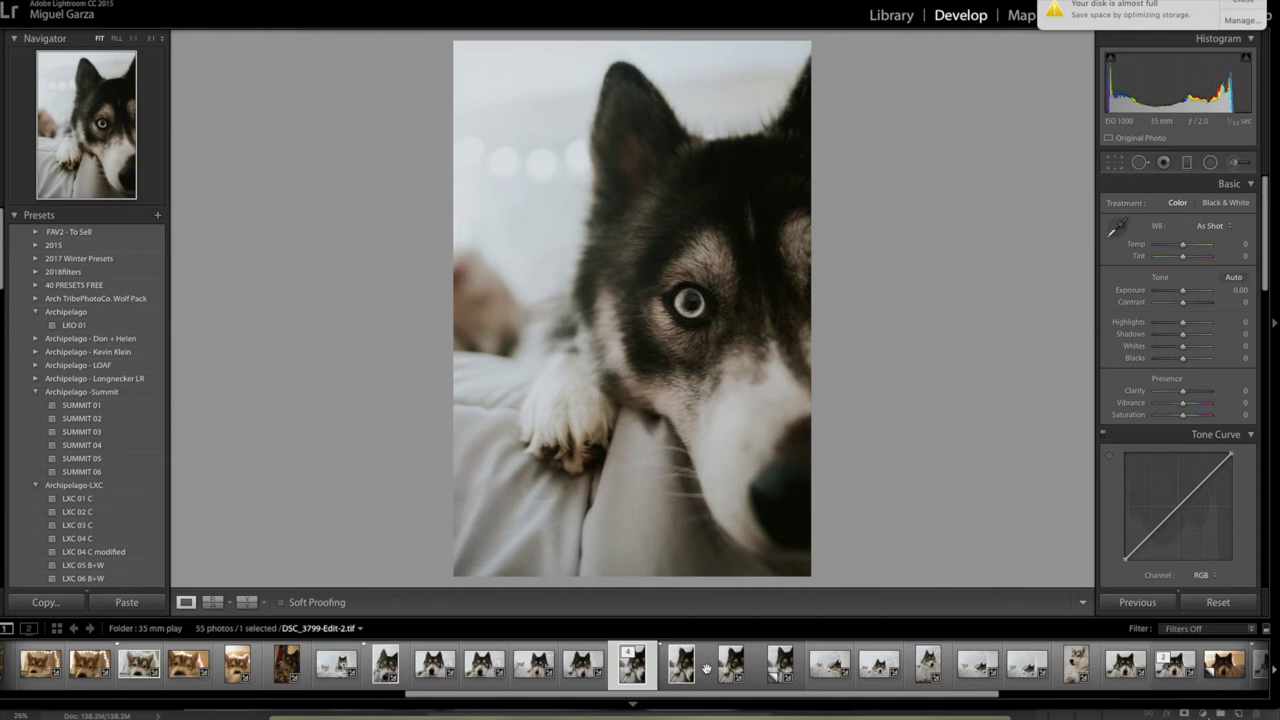
key(Right)
key(Right)
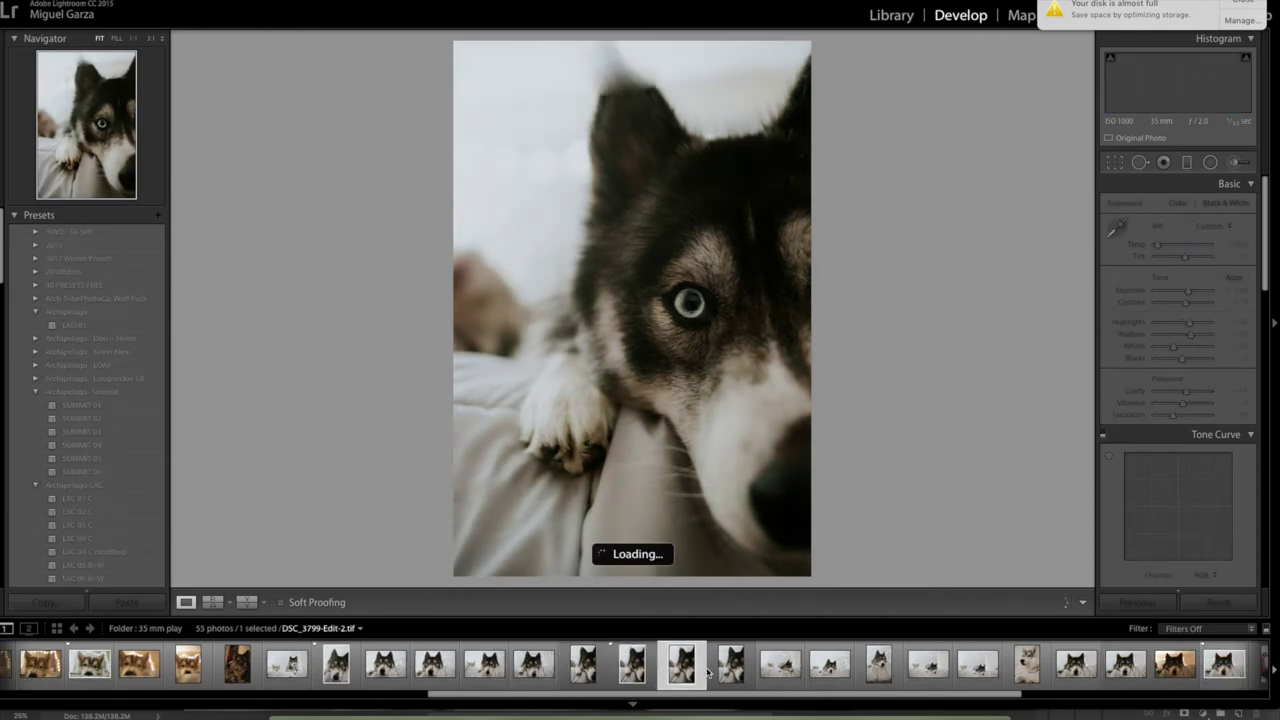
key(Left)
key(Left)
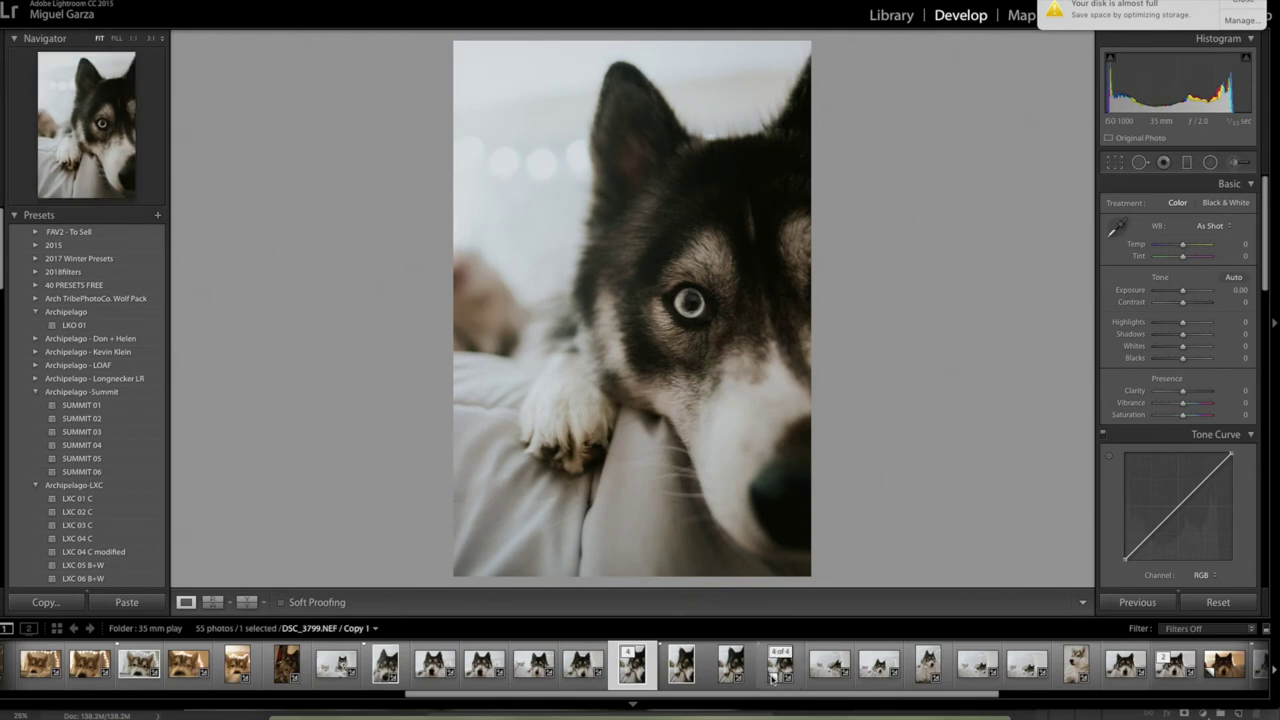
click(772, 680)
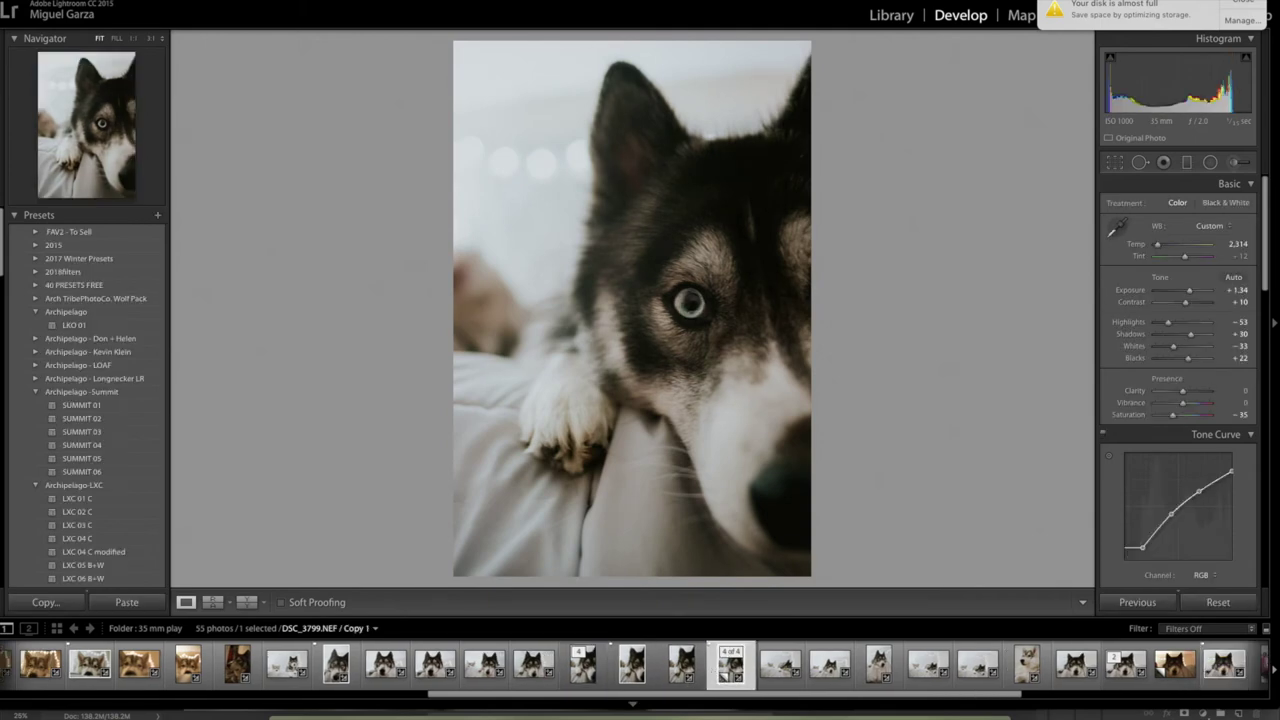
click(1235, 165)
Paint the husky's iris with the 4 Portrait Eyes Blue brush effect, then fit the view.
click(1183, 207)
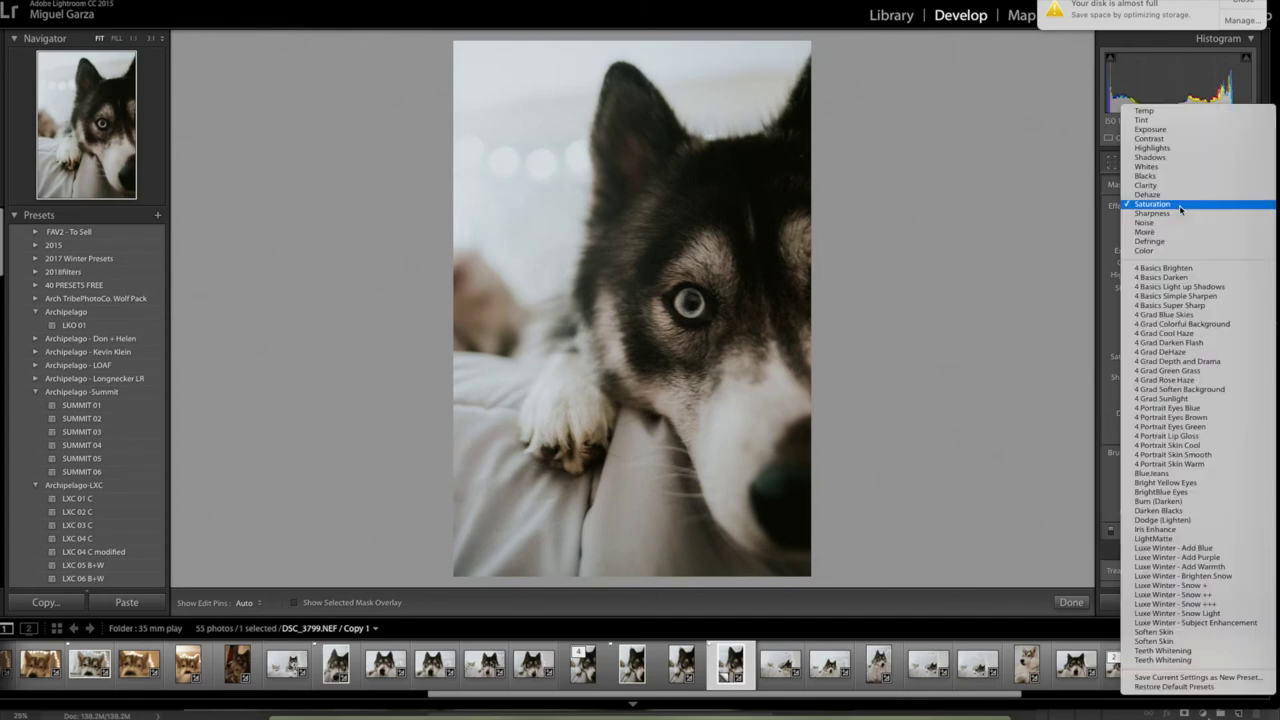
click(1168, 407)
key(z)
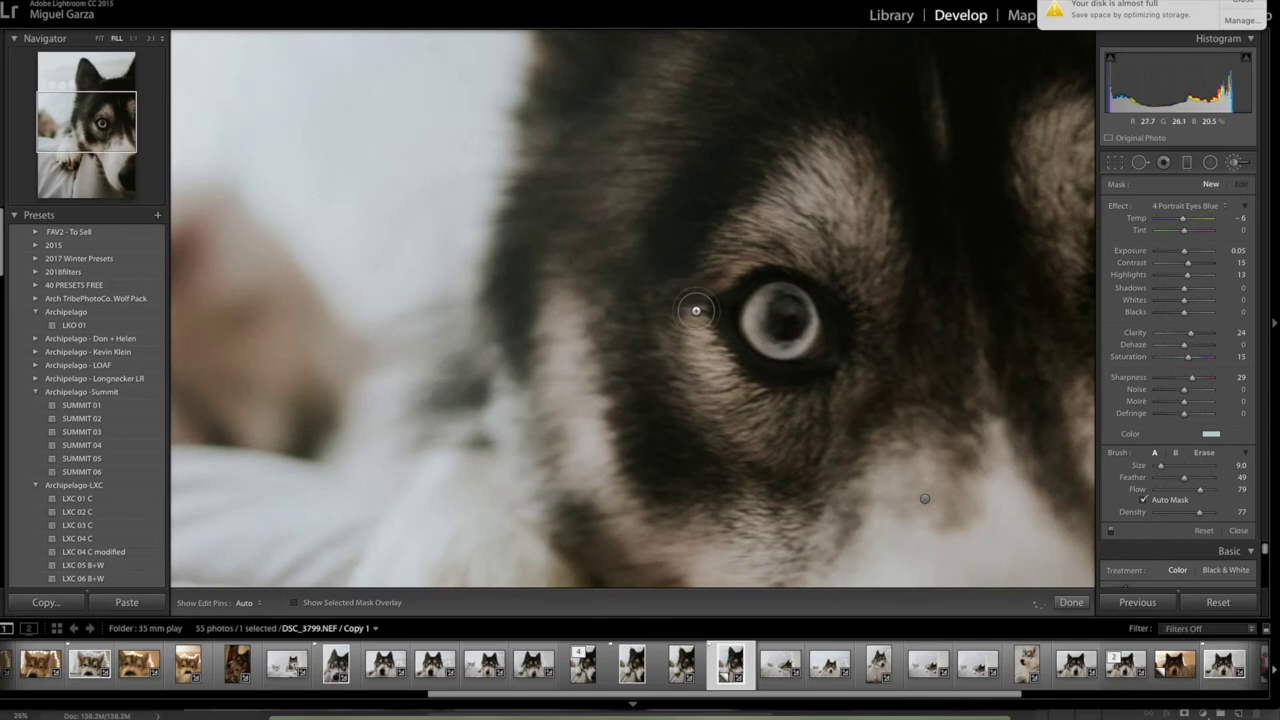
drag(749, 335, 786, 350)
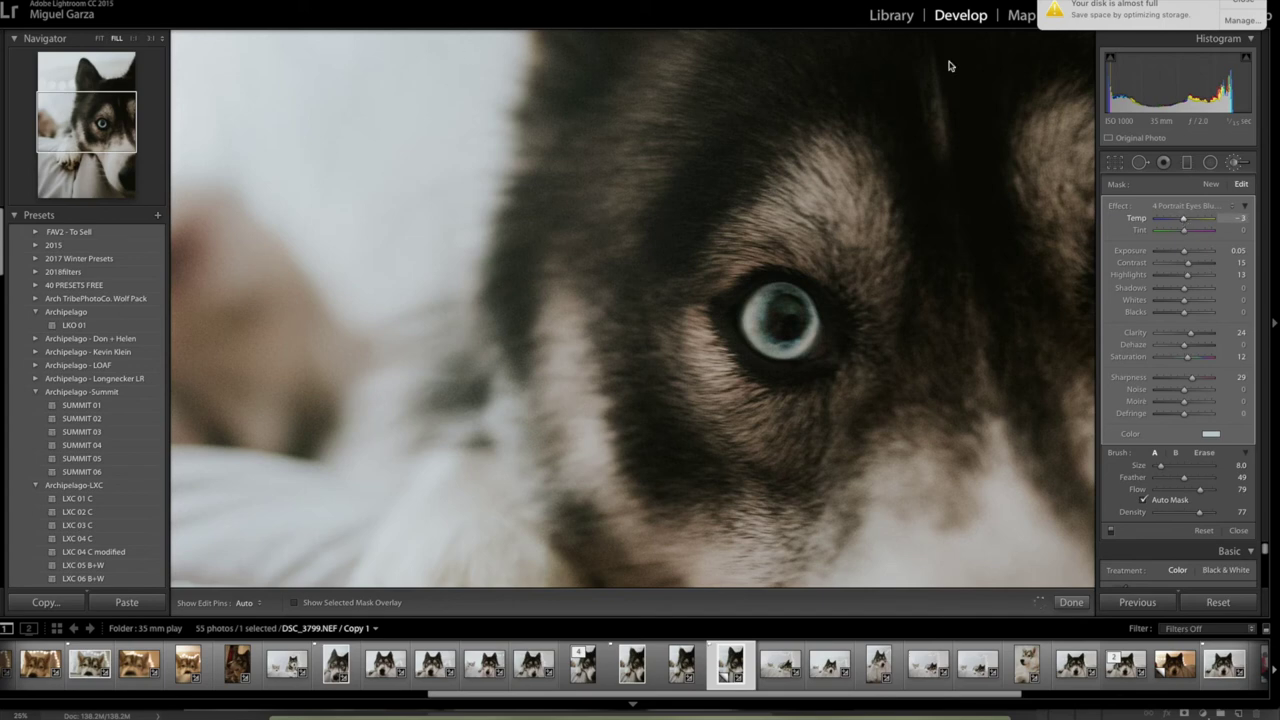
click(100, 39)
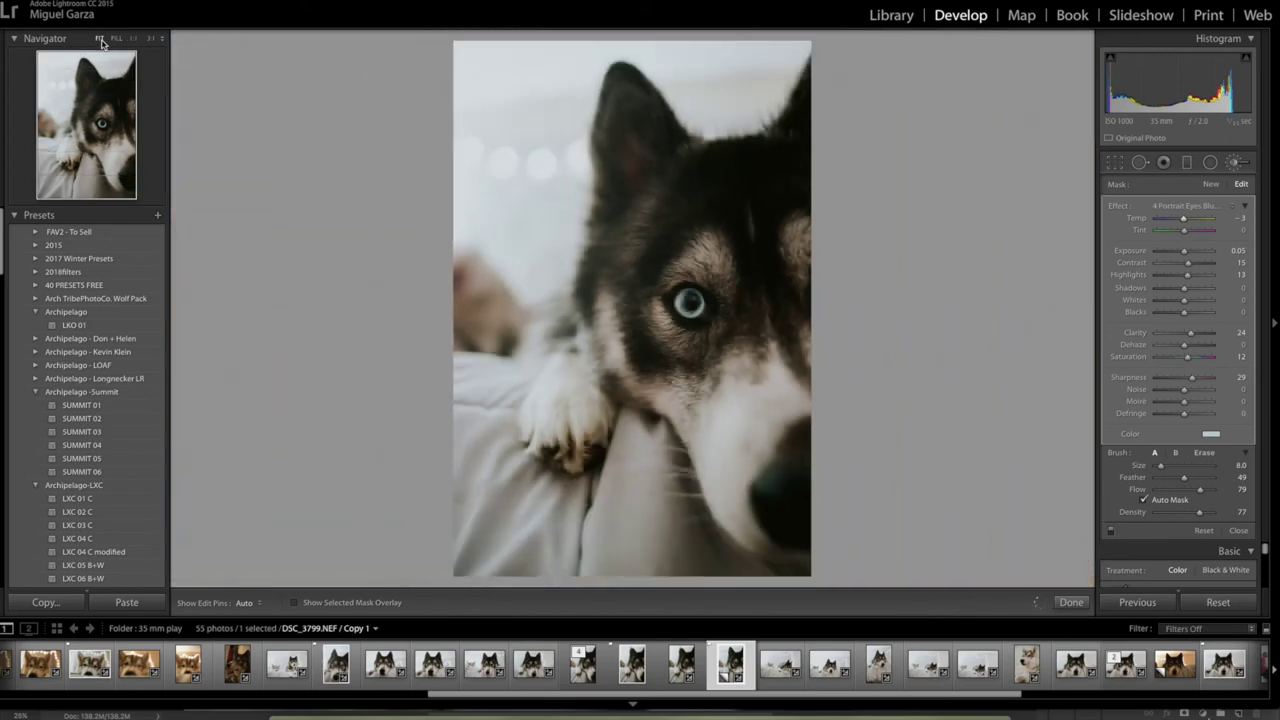
Start a new Blacks brush and paint over the dark fur around the eye.
click(1211, 184)
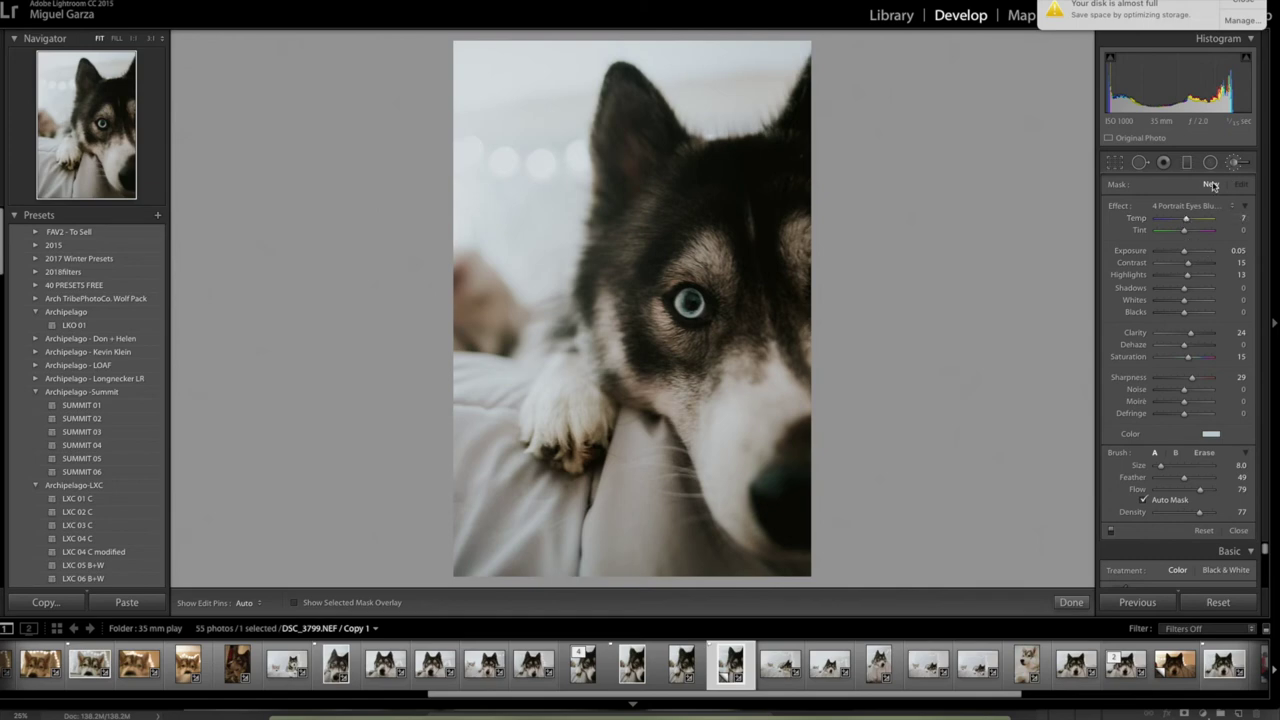
click(1207, 206)
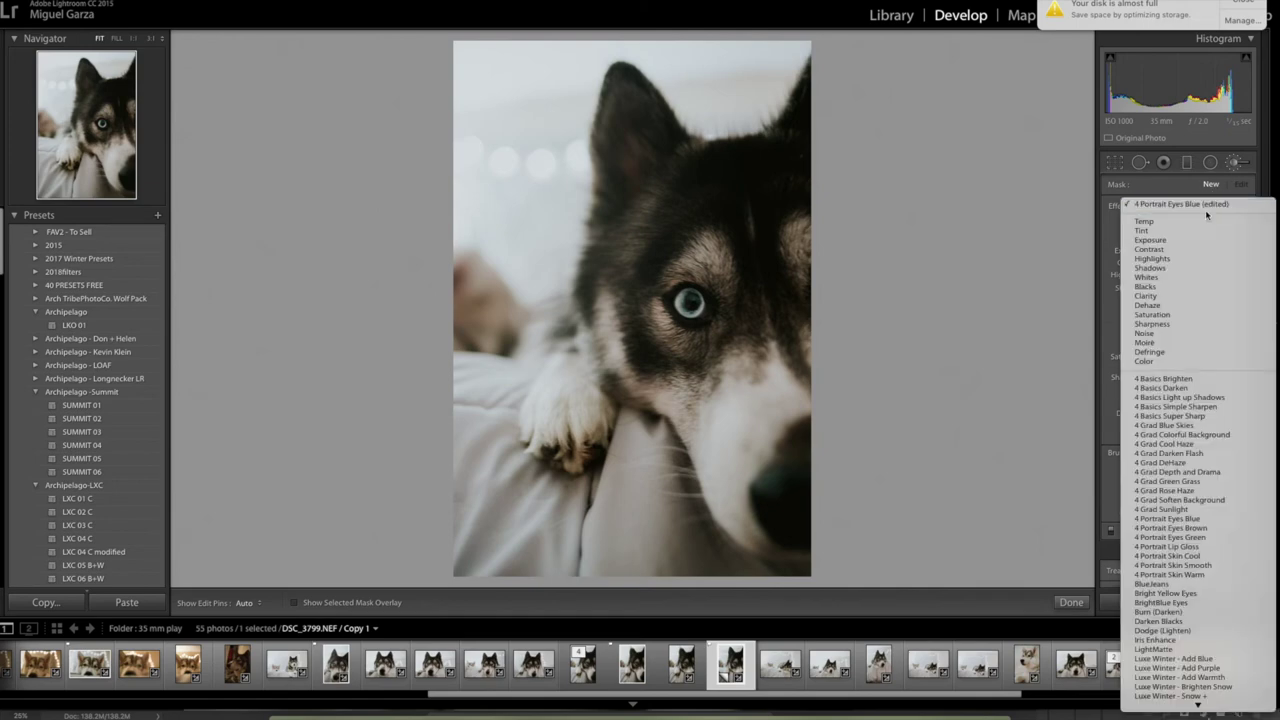
click(1163, 287)
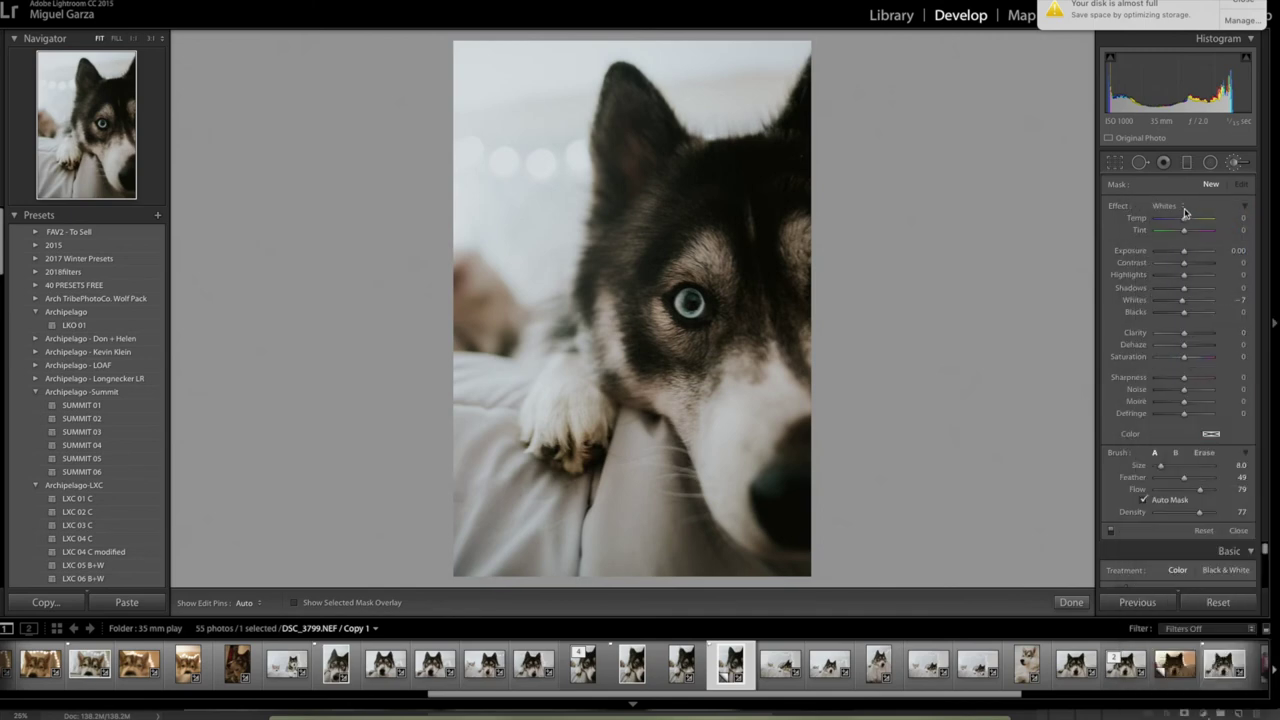
click(1185, 205)
click(1158, 214)
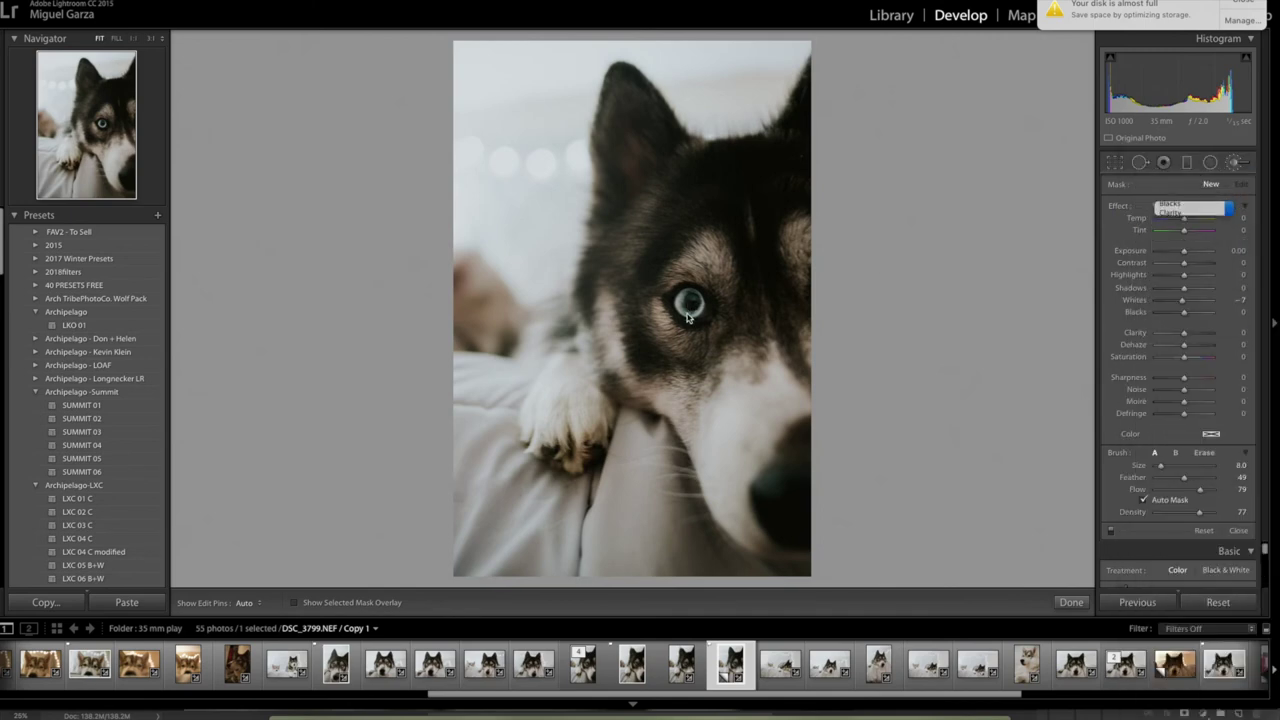
drag(636, 345, 650, 320)
Add a small stroke near the eye, ease Blacks to -17, and close the brush.
key(h)
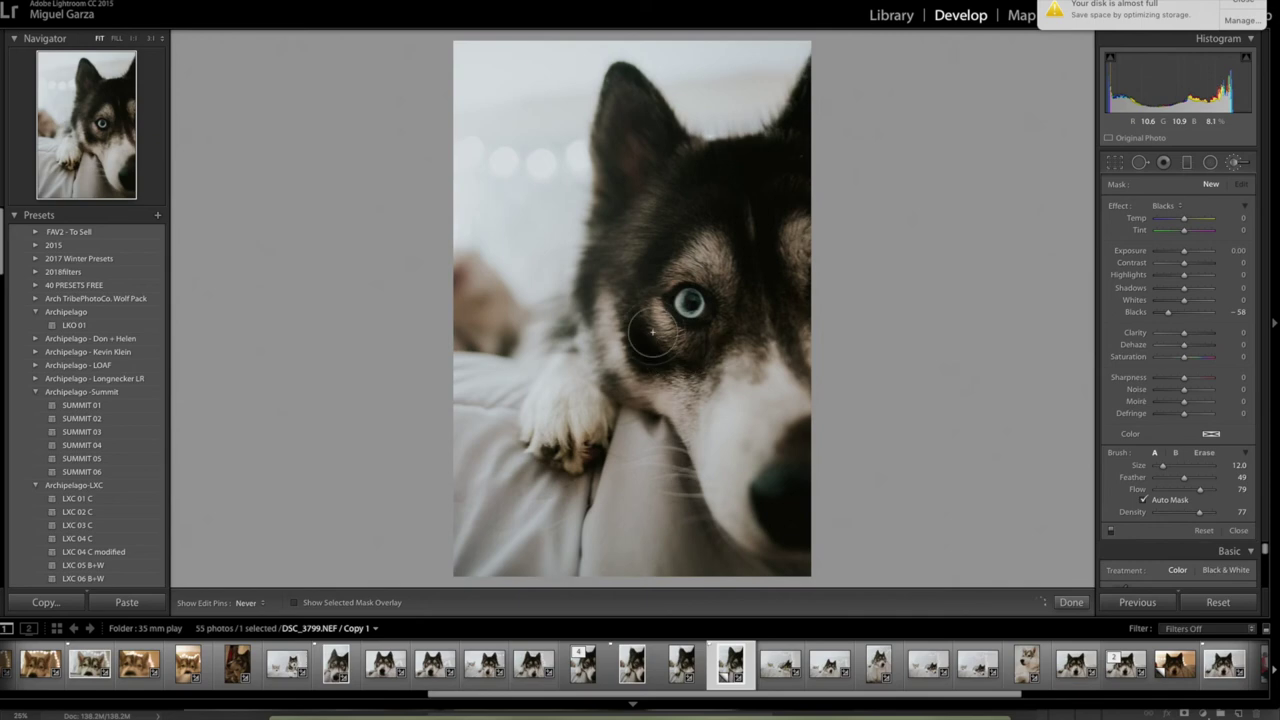
drag(700, 194, 690, 205)
key(h)
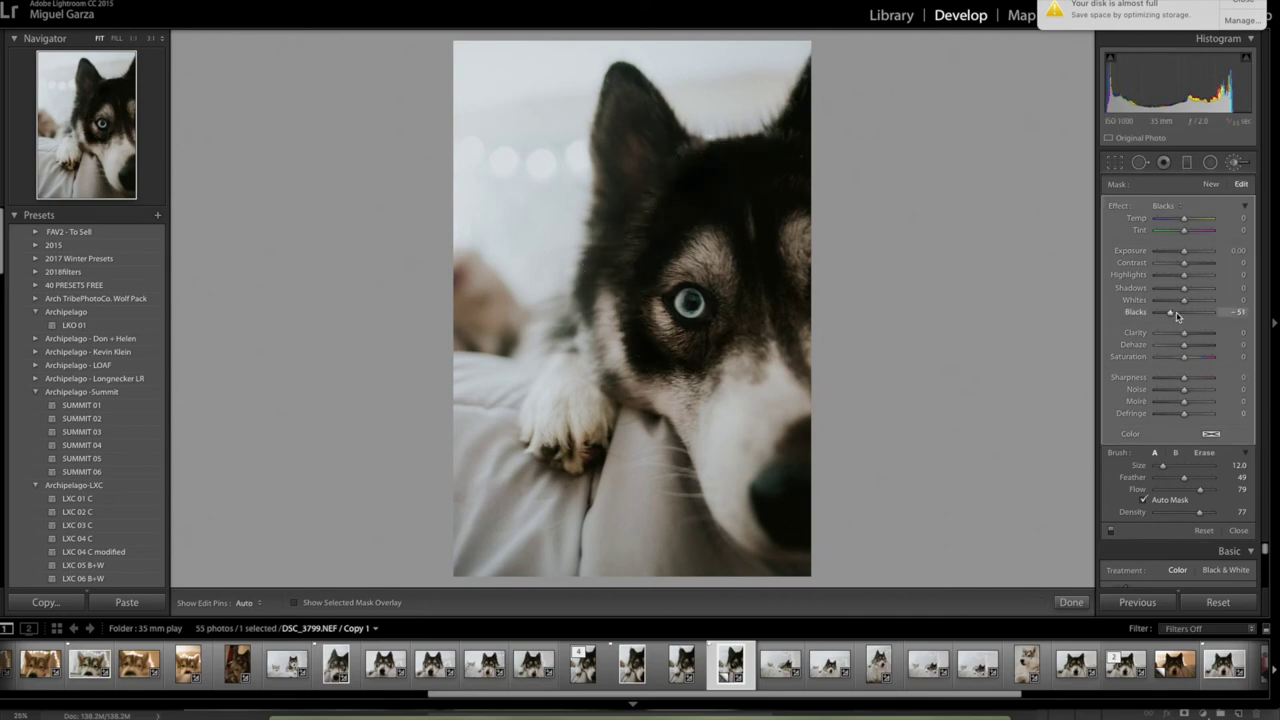
drag(1177, 316, 1181, 315)
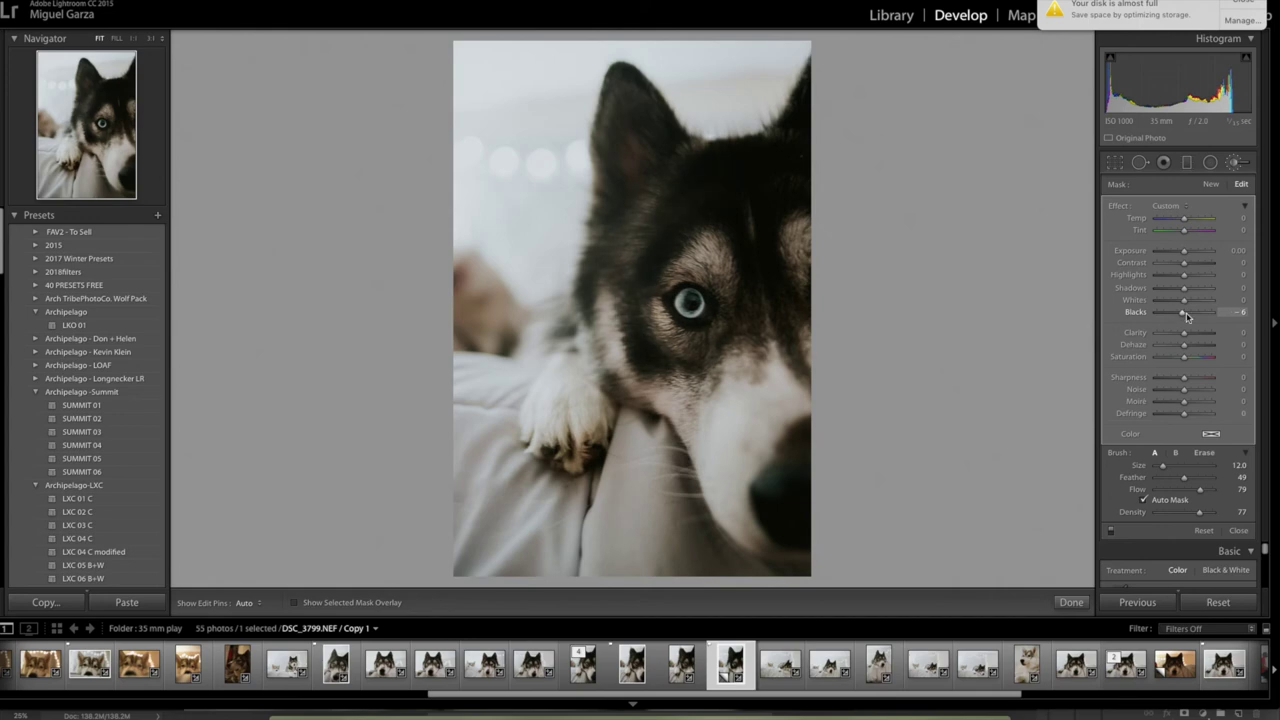
drag(1181, 316, 1182, 315)
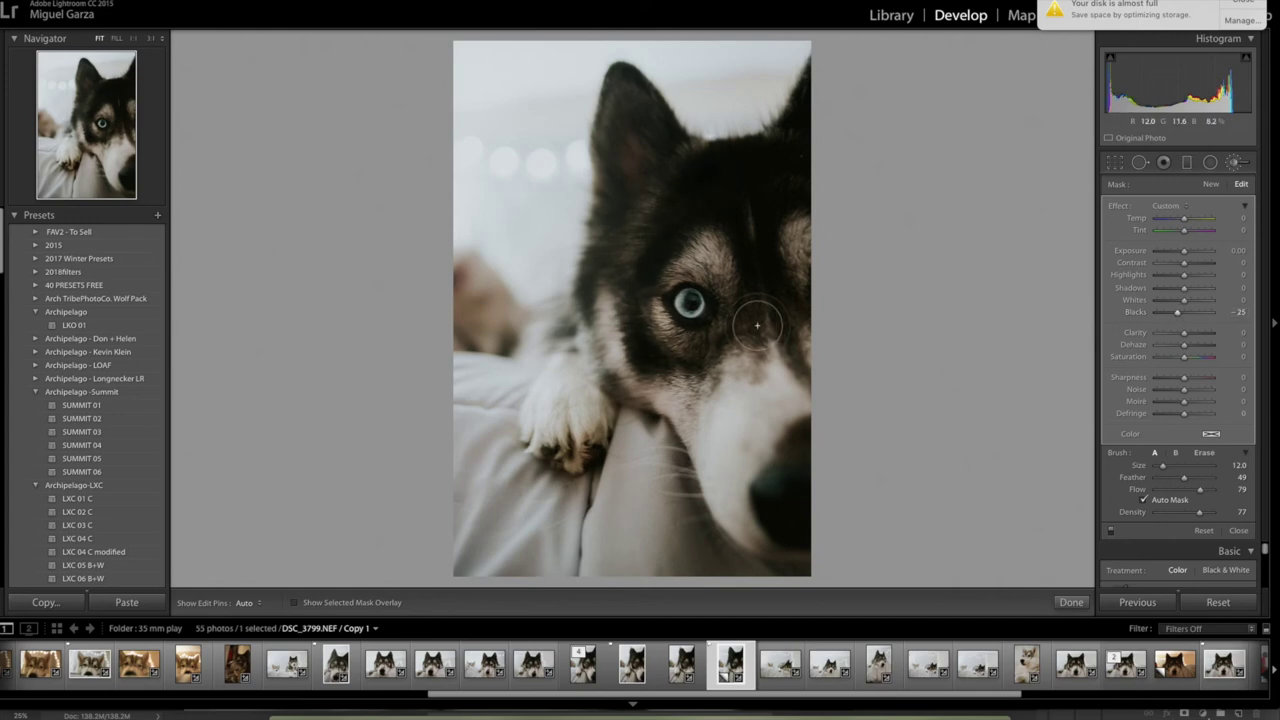
scroll(749, 326, up, 2)
scroll(757, 327, down, 3)
key(h)
key(h)
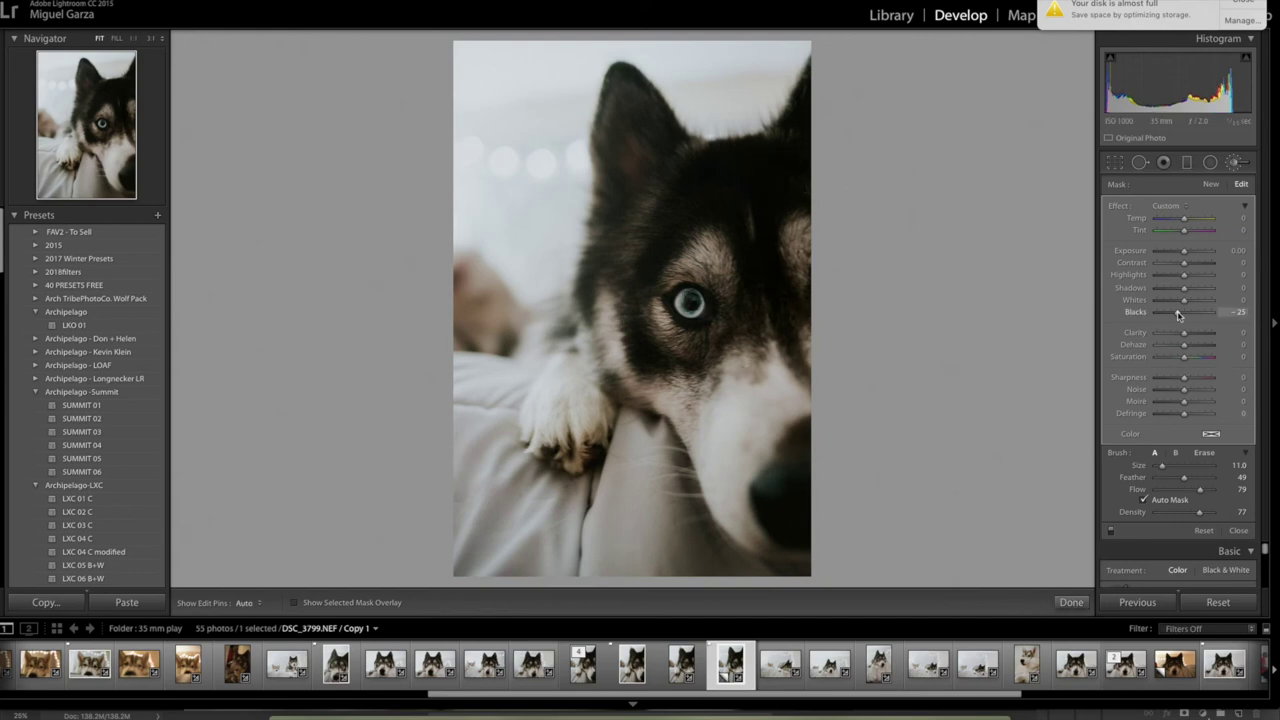
drag(1179, 316, 1183, 316)
click(1066, 604)
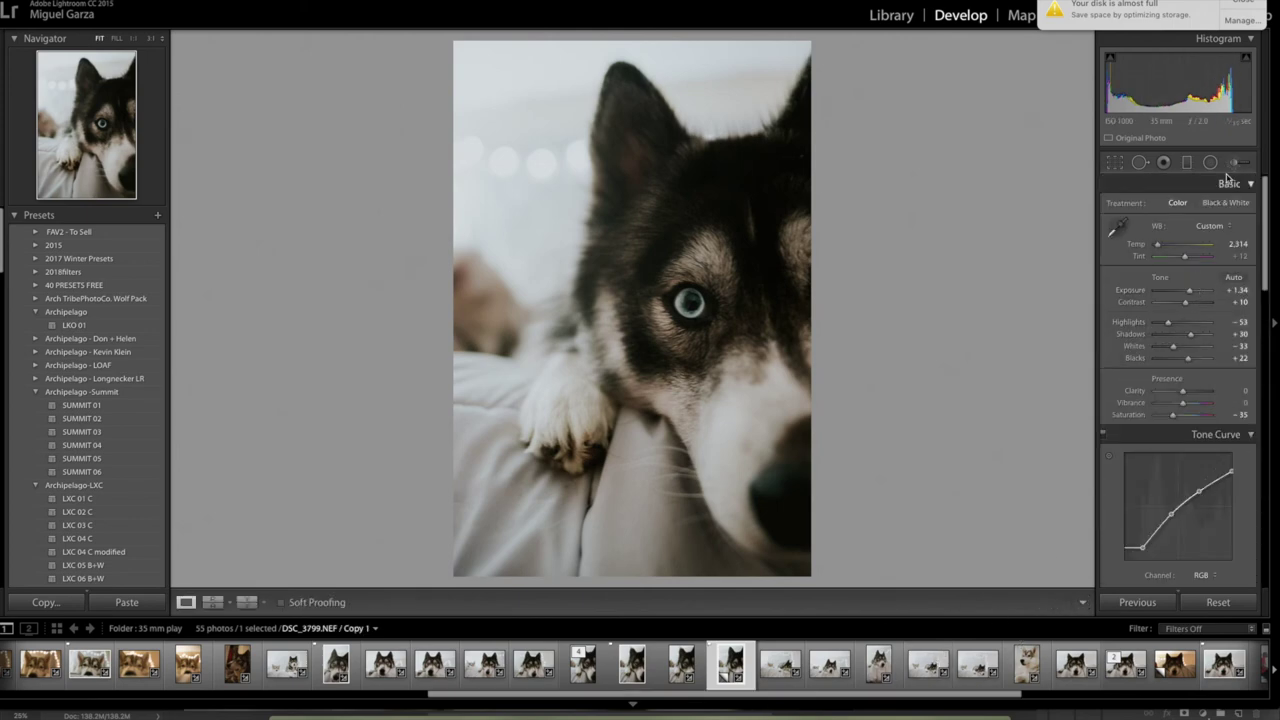
Ease the white-fur brush's Saturation from -38 to -17 and close local brushing.
click(1235, 162)
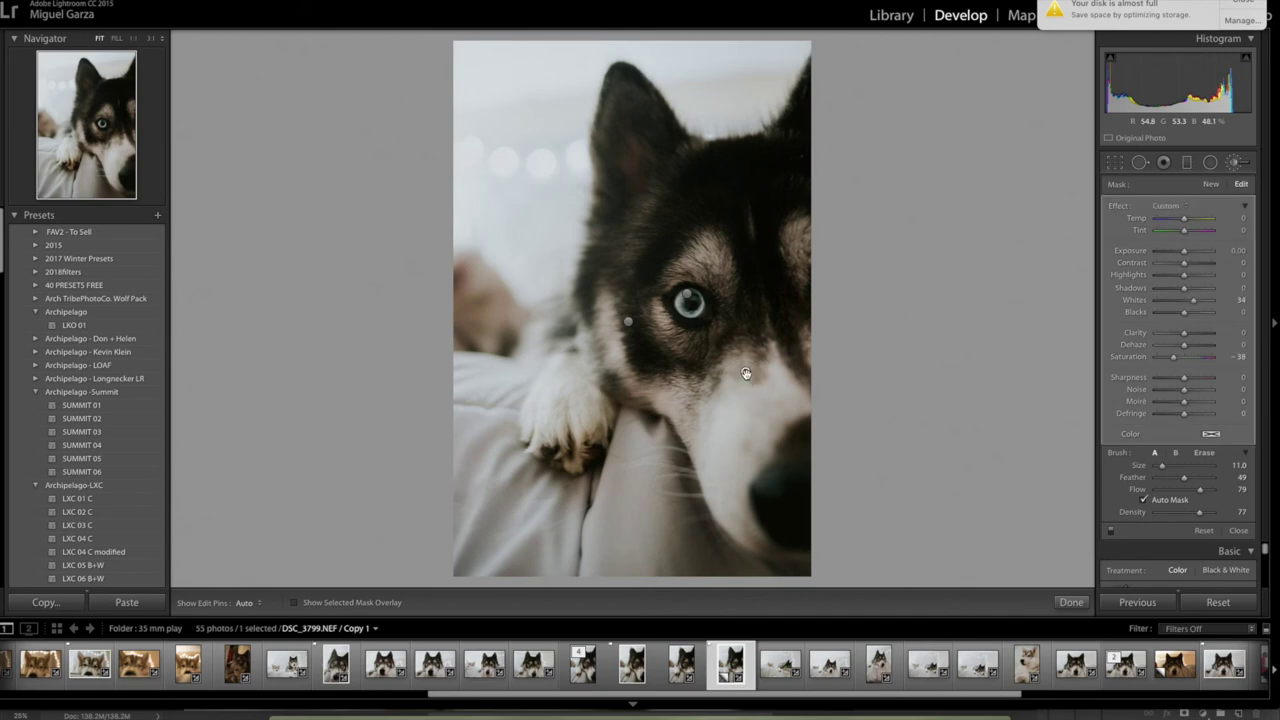
key(o)
key(o)
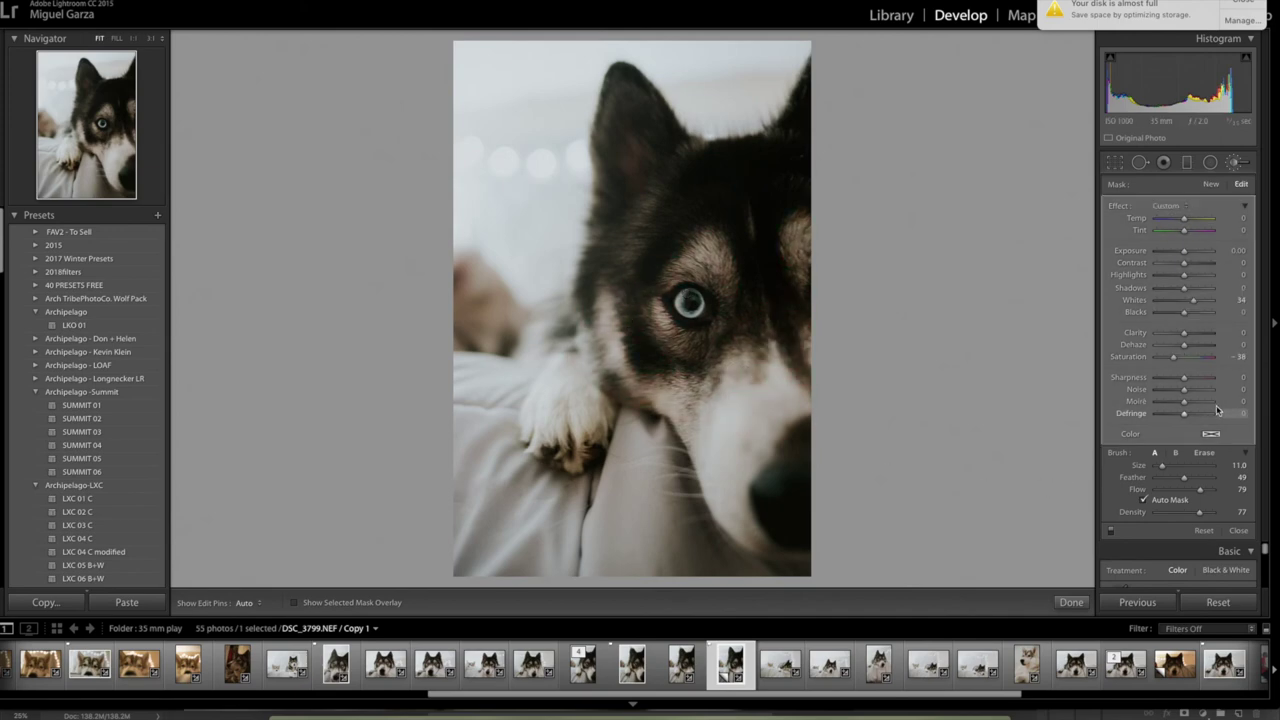
drag(1173, 359, 1178, 359)
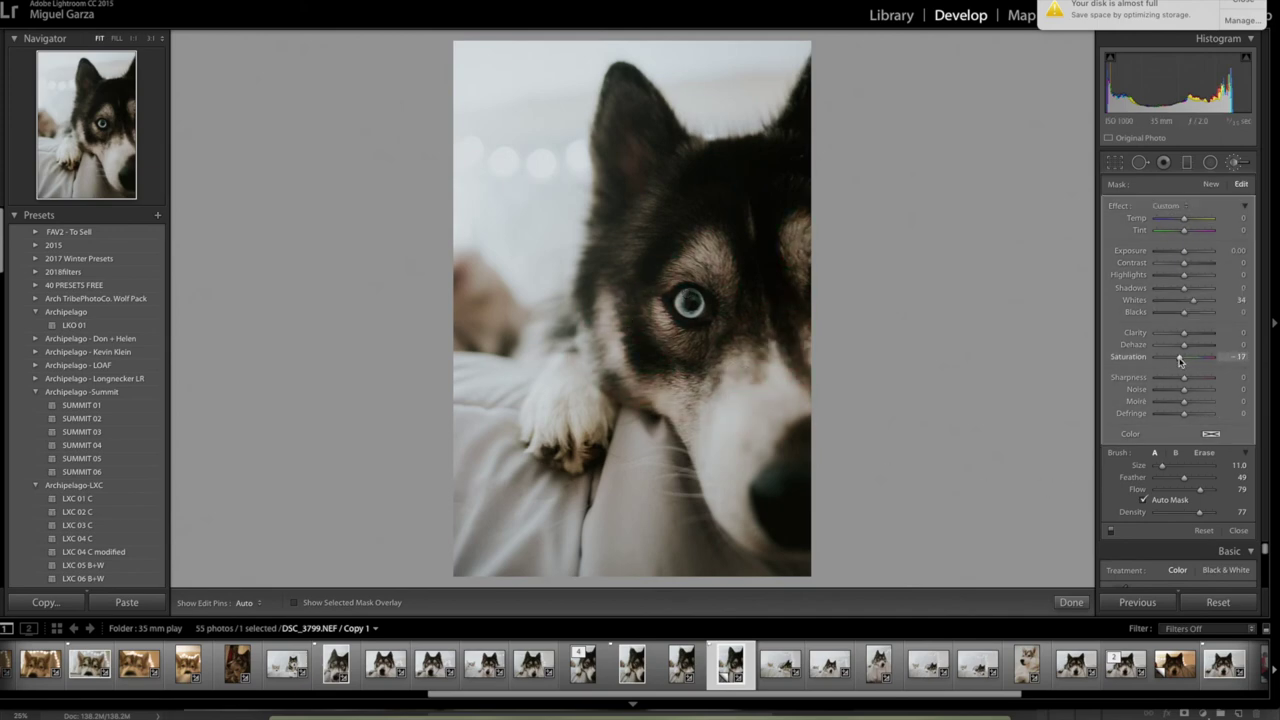
click(1210, 185)
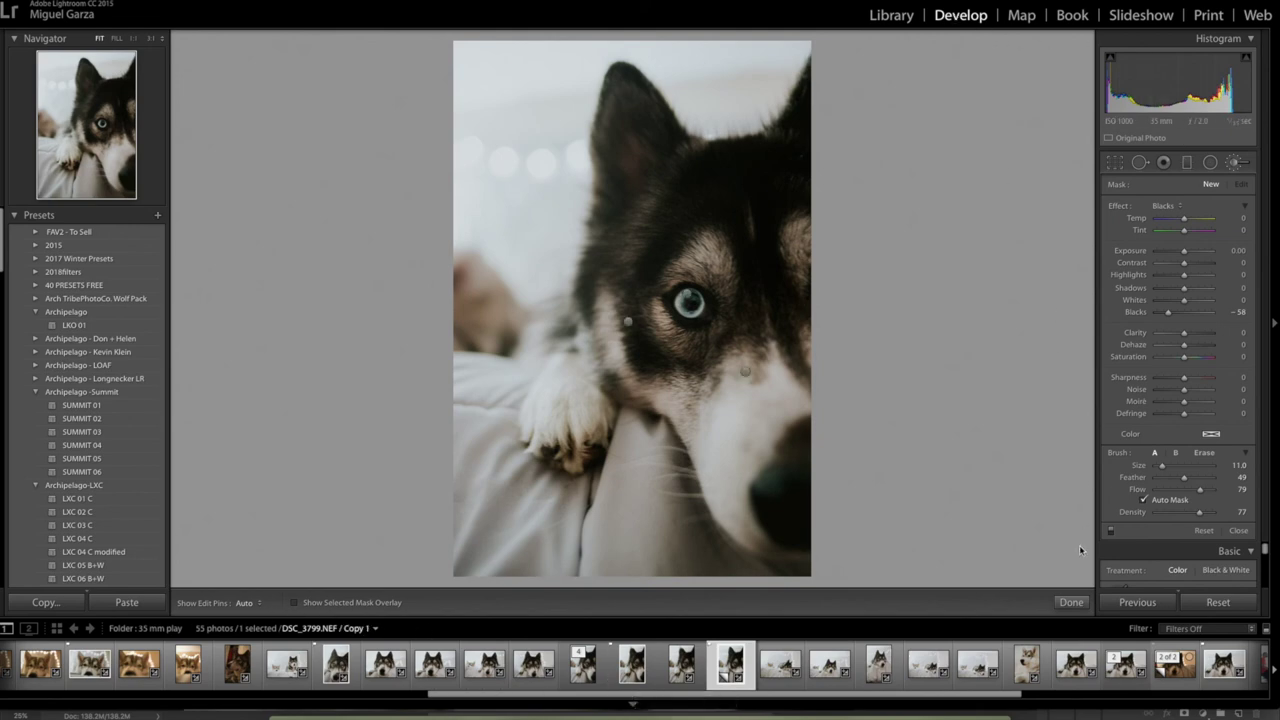
click(1071, 602)
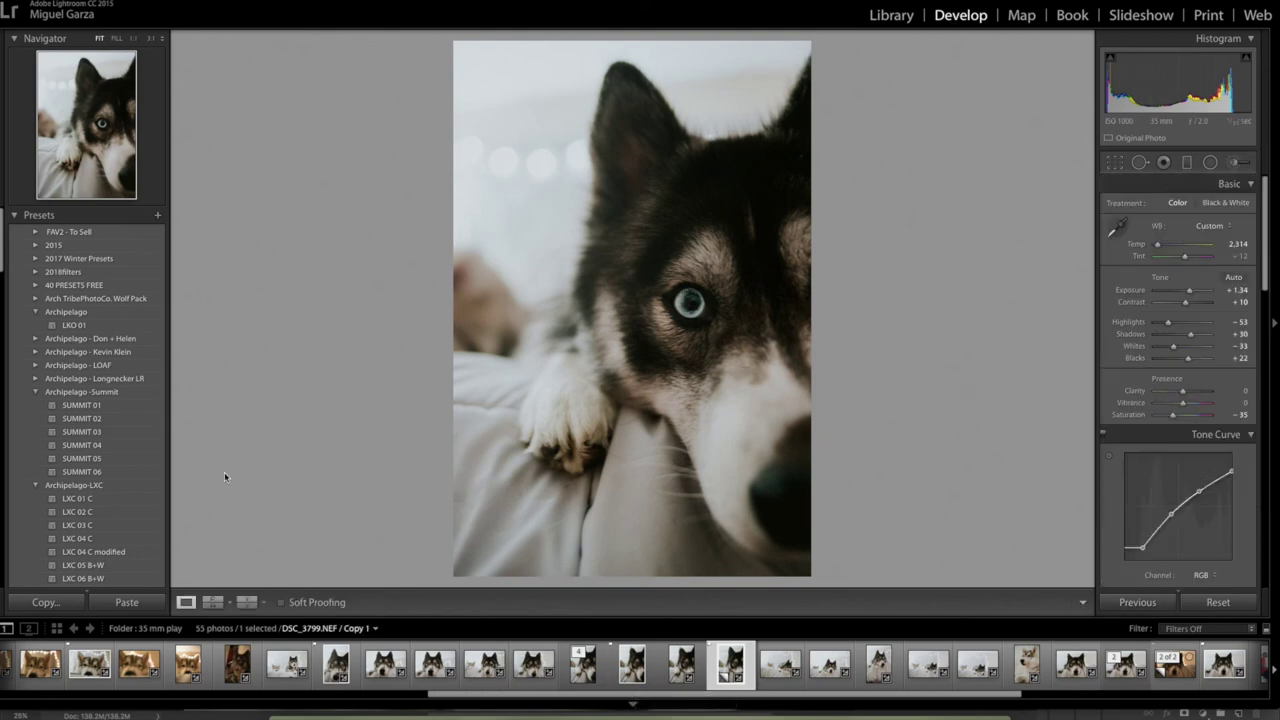
Cycle the Before/After view through top/bottom, split and left/right layouts.
click(251, 606)
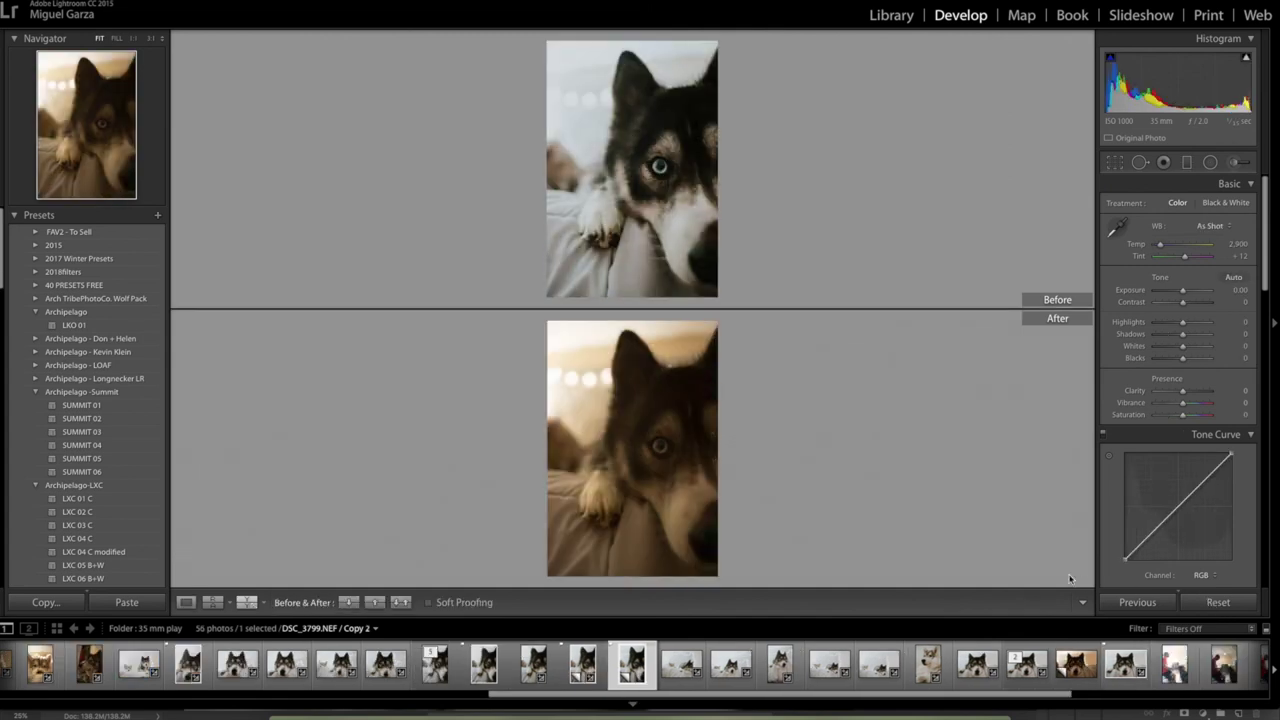
click(248, 603)
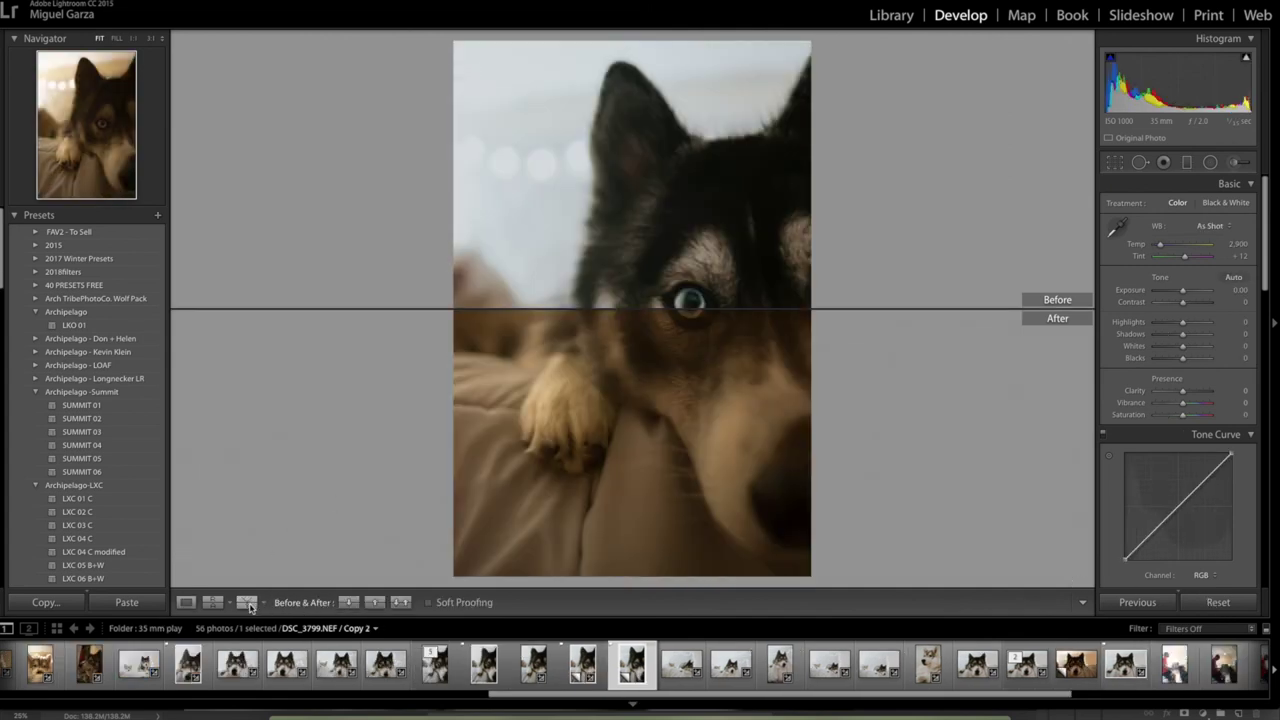
click(250, 606)
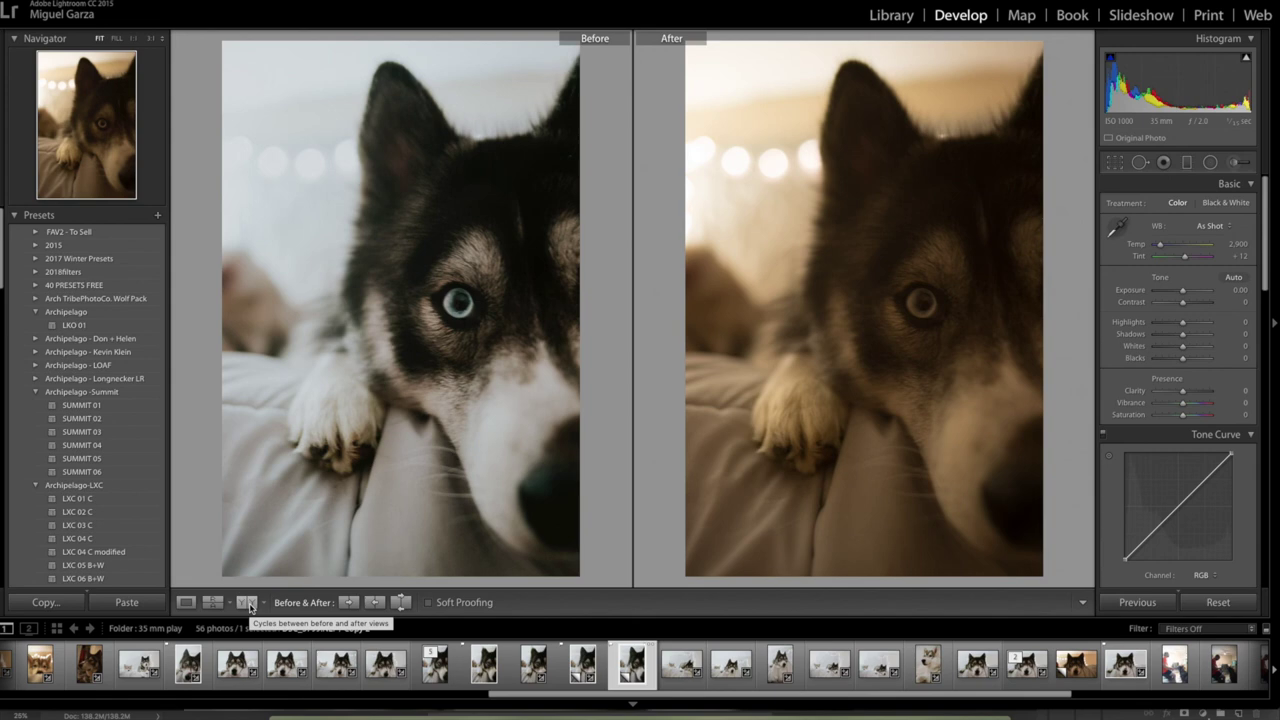
drag(215, 33, 972, 463)
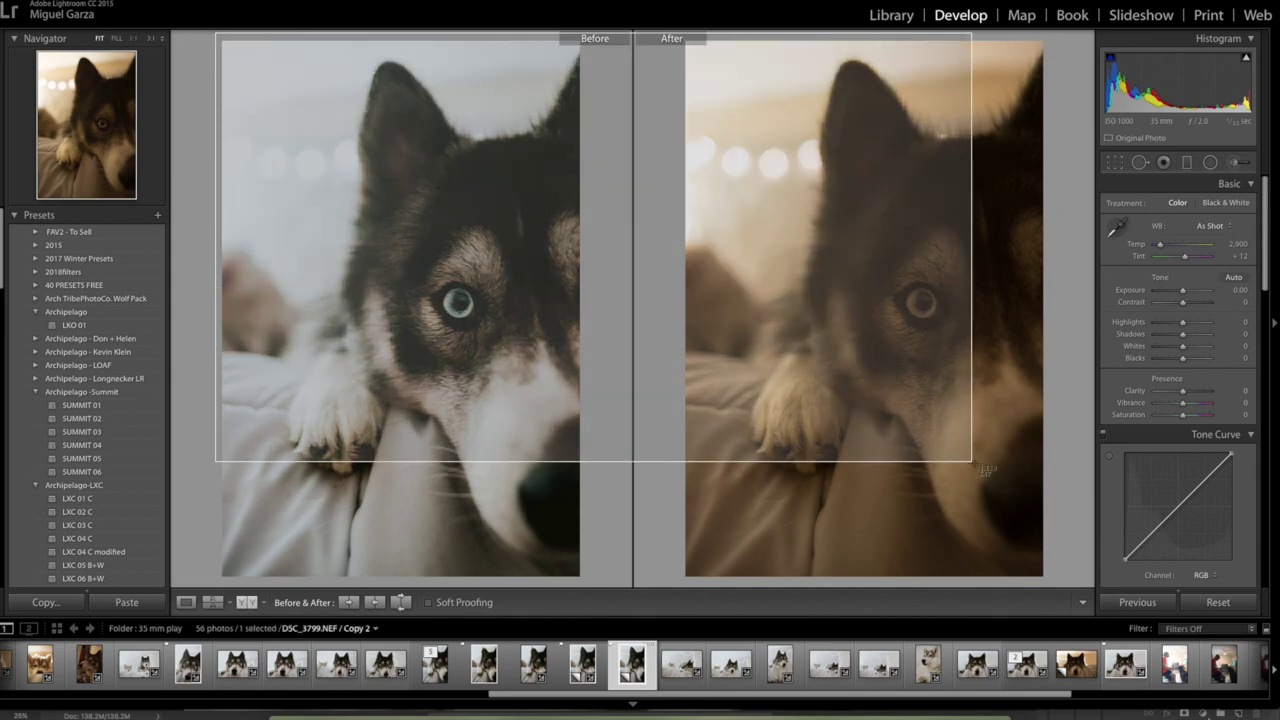